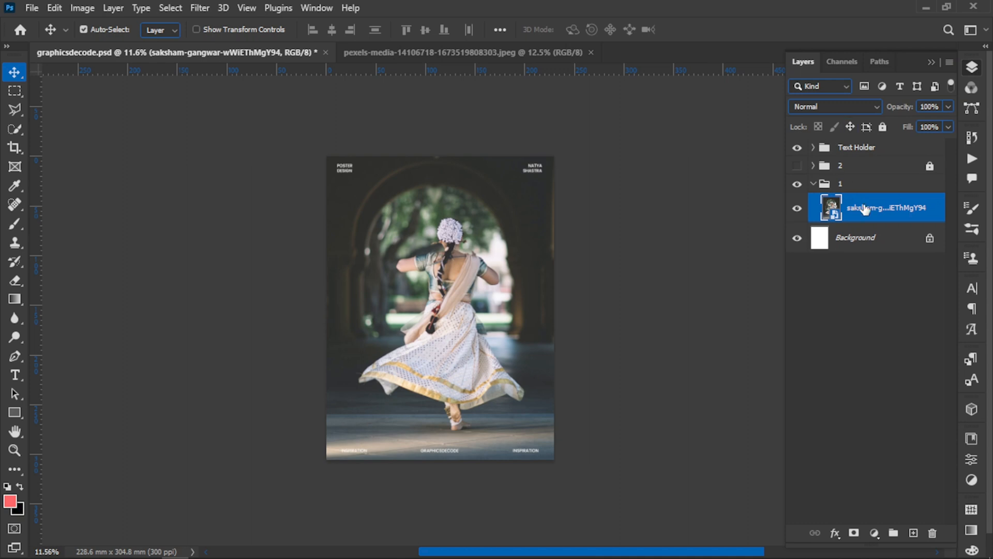
Add a Gradient Map adjustment layer above the dancer photo in group 1.
left_click(874, 532)
left_click(886, 507)
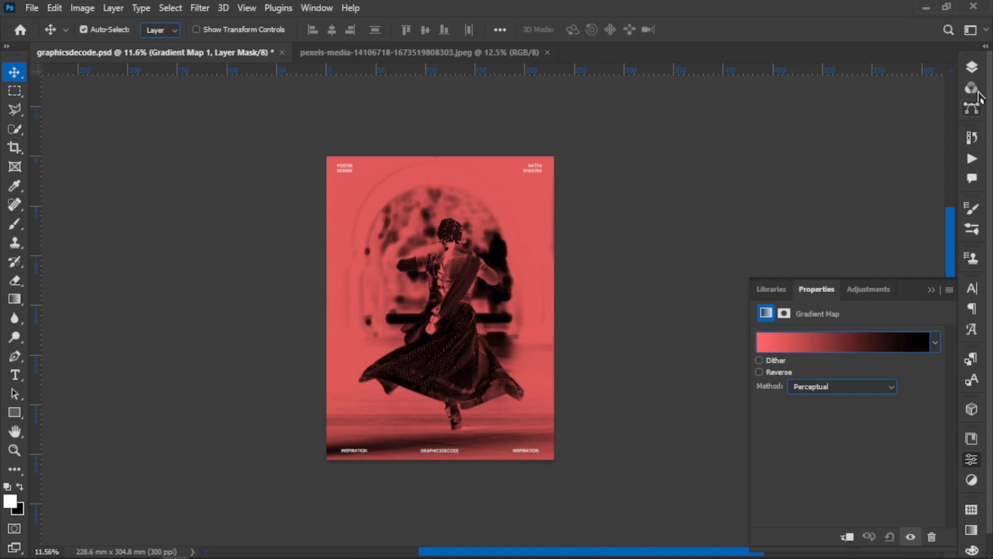
left_click(973, 69)
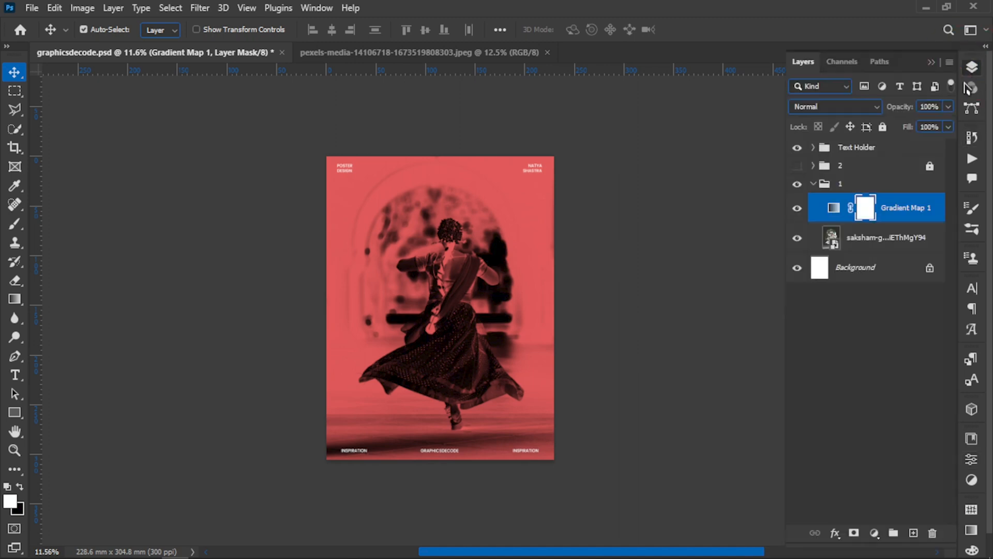
Open the Gradient Map's gradient for editing and apply the blue-to-green SG Duotone 02 preset.
left_click(831, 208)
double_click(832, 208)
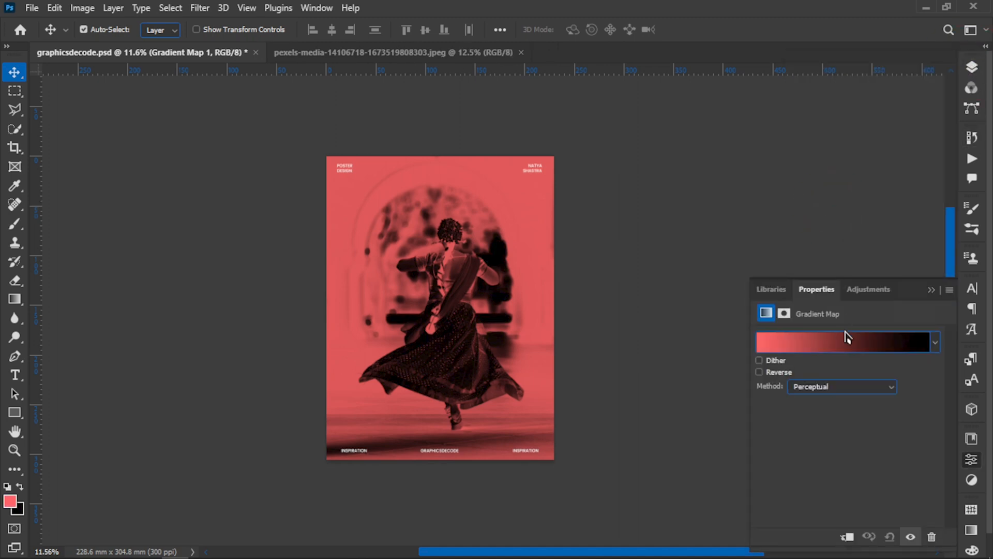
left_click(815, 346)
scroll(792, 230, "down", 6)
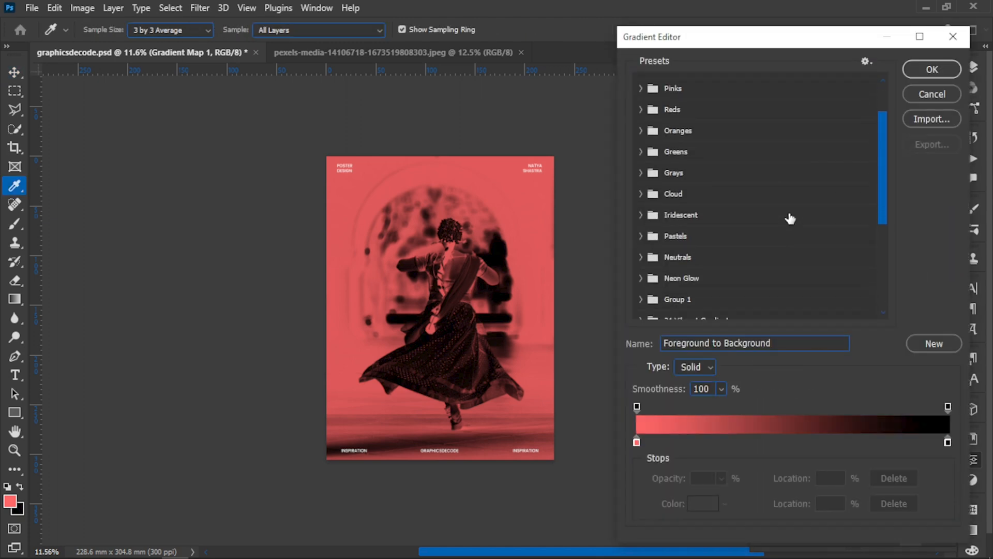
scroll(790, 219, "down", 1)
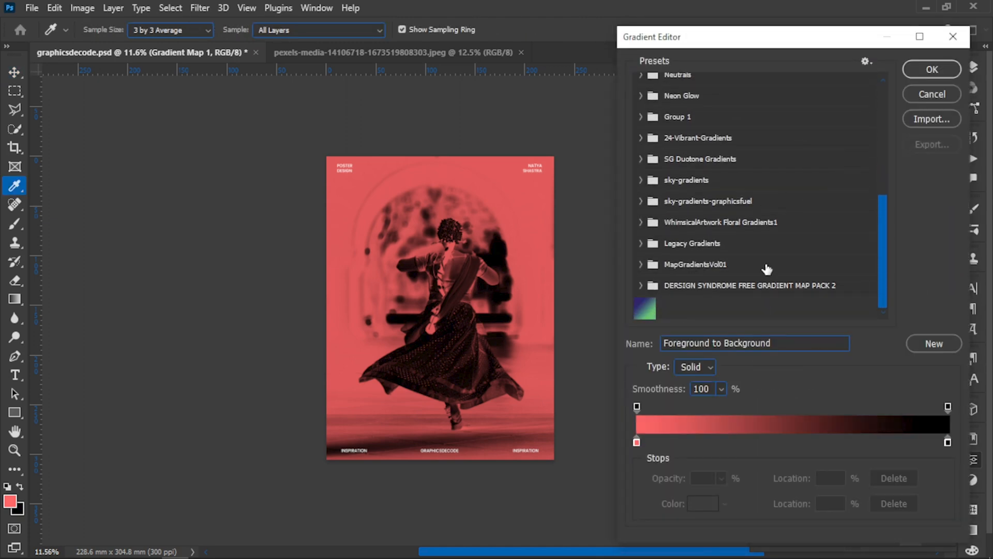
left_click(646, 313)
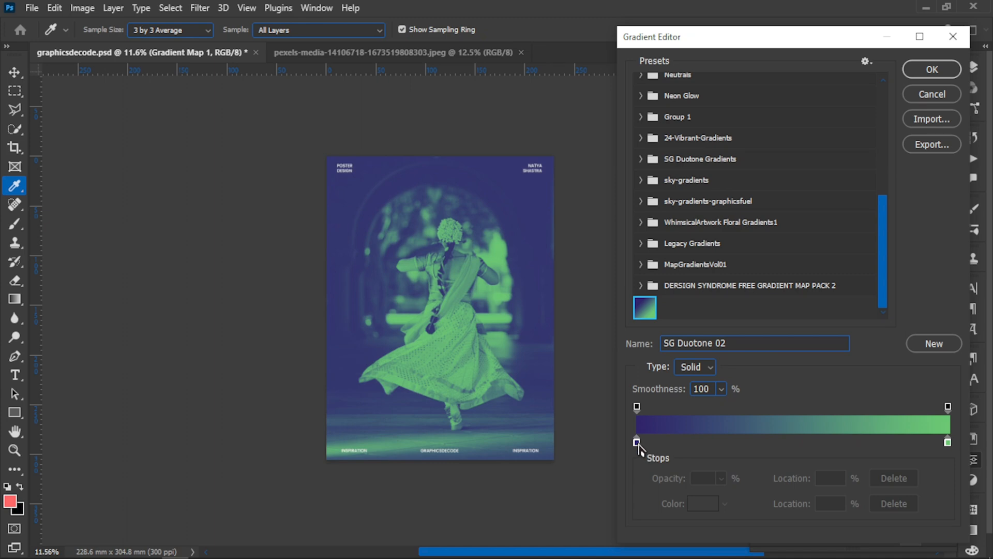
Use colour #251863 for the gradient's dark stop at location 0%.
double_click(637, 442)
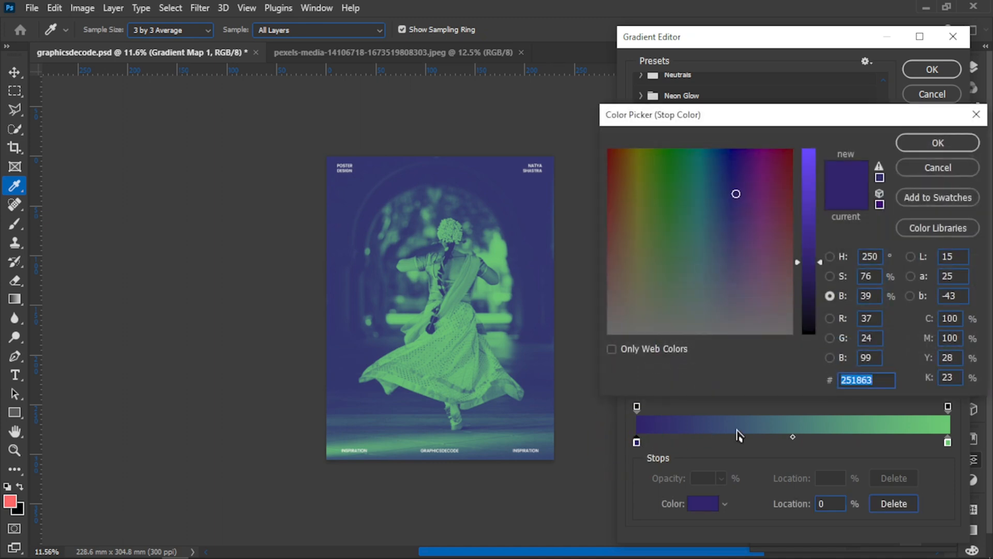
left_click(879, 378)
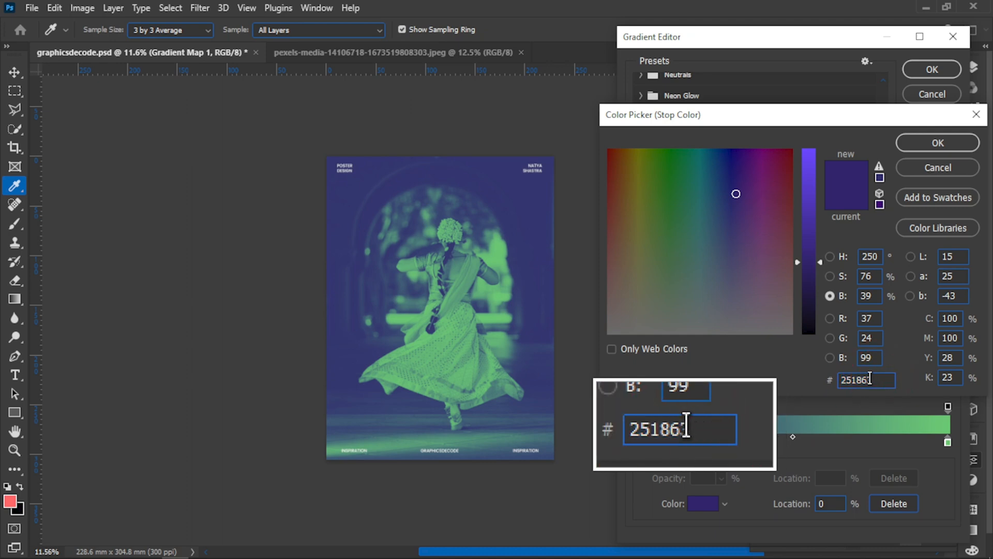
left_click(909, 150)
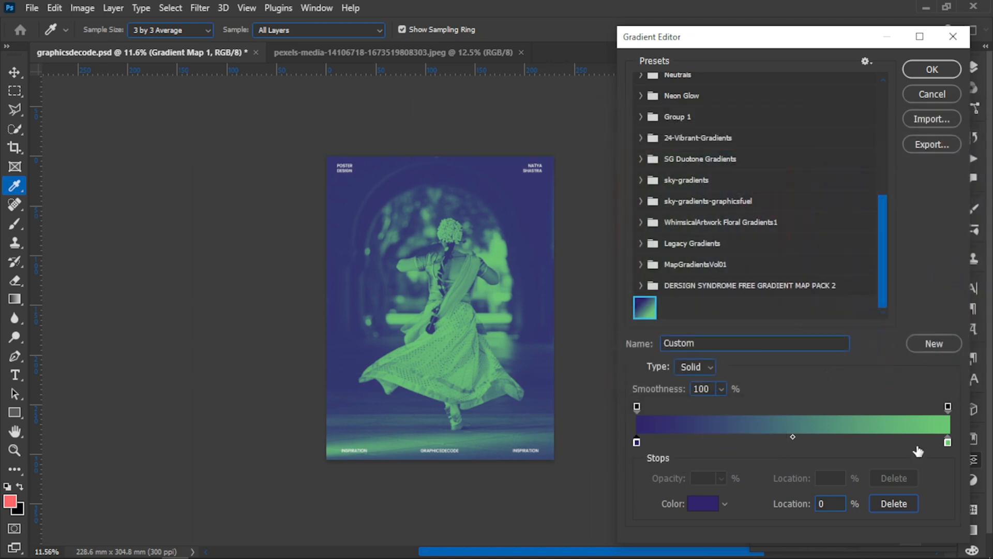
Use colour #63c66b for the gradient's light stop at location 100%, accept the gradient and return to the layer list.
left_click(947, 443)
double_click(947, 442)
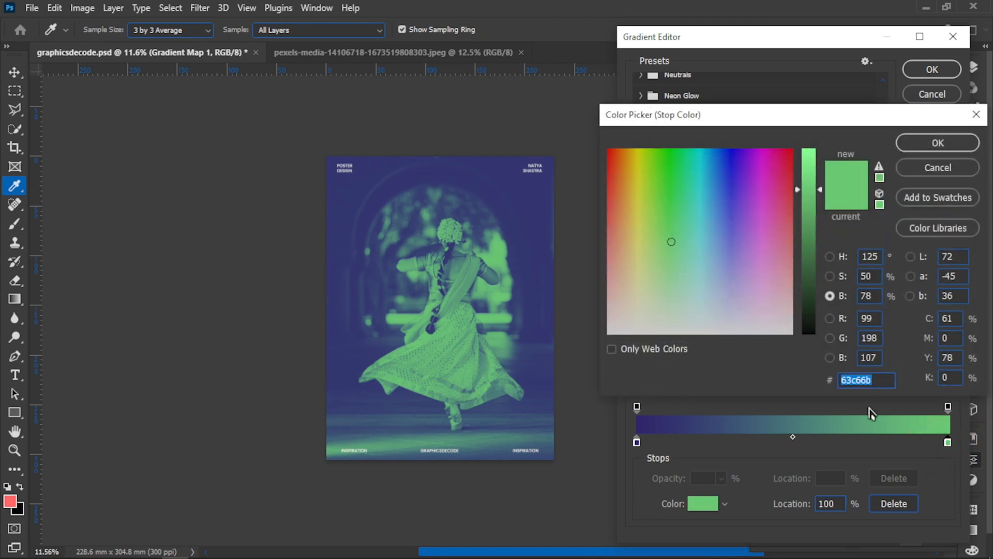
left_click(879, 379)
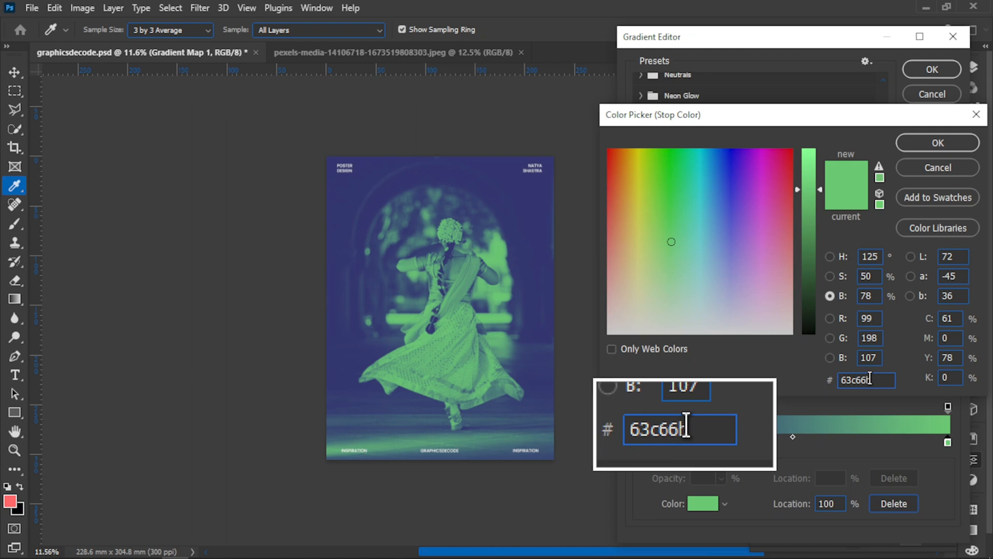
left_click(926, 147)
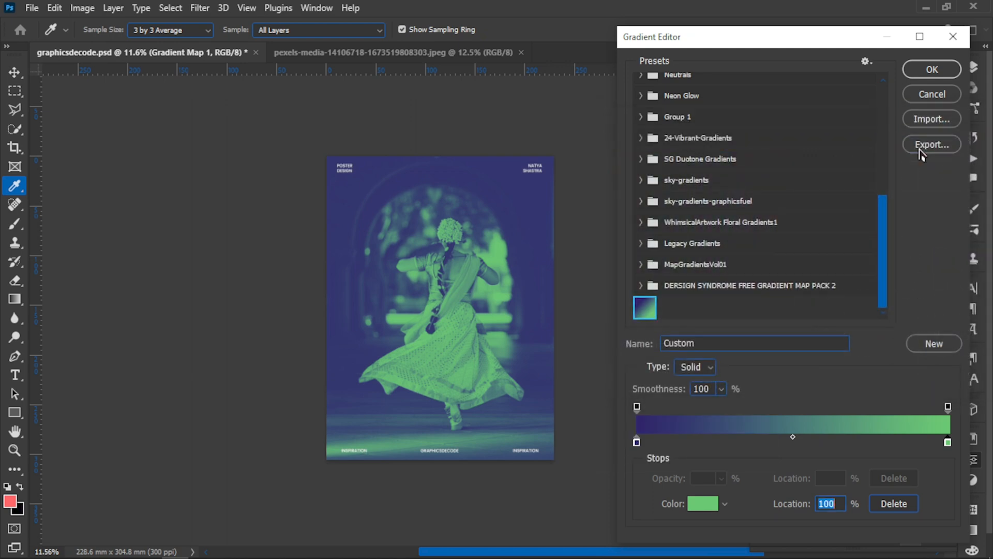
left_click(932, 71)
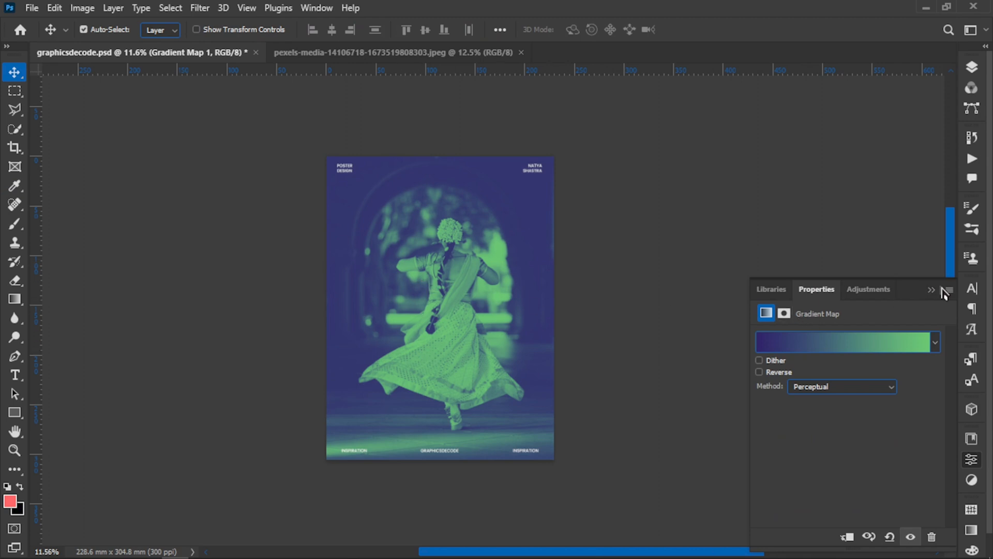
left_click(931, 291)
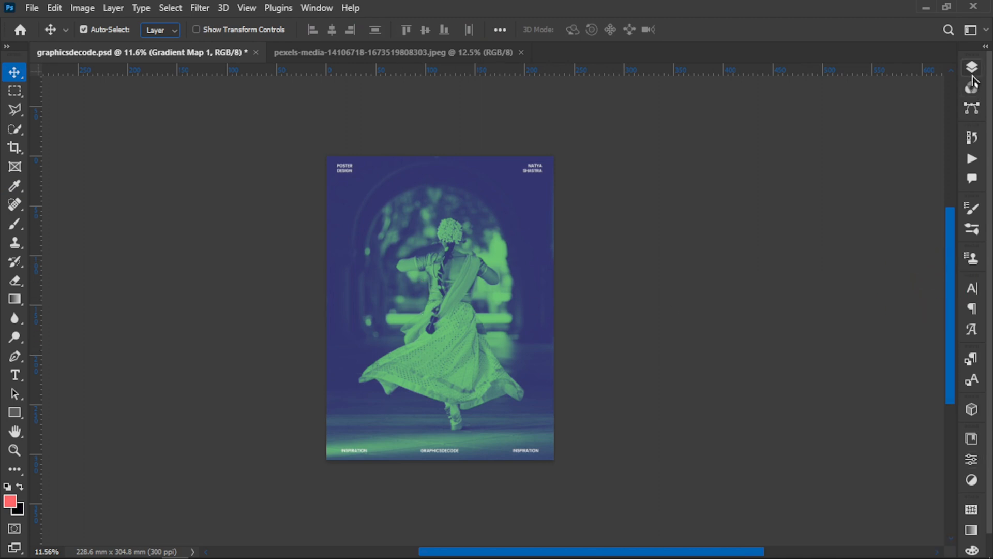
left_click(973, 78)
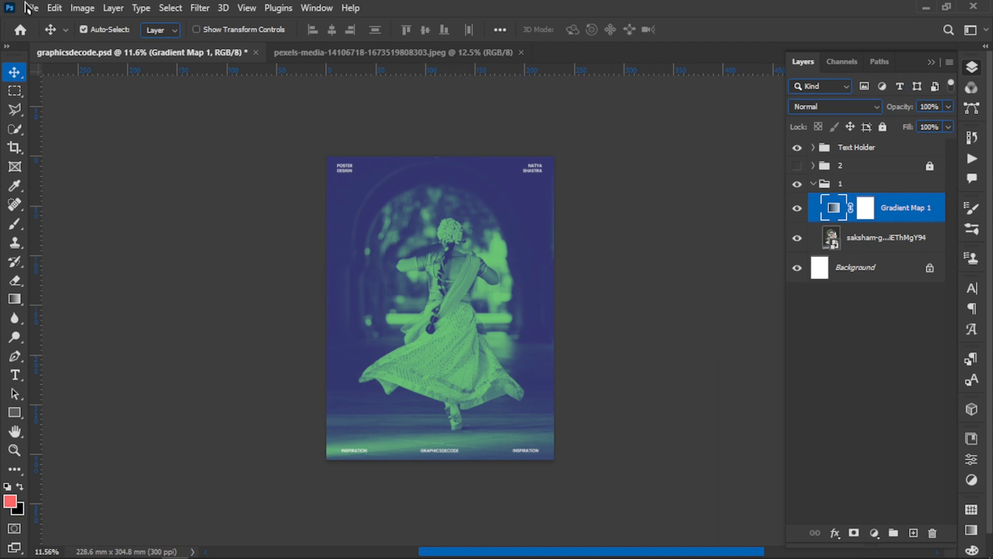
Create a cyan guide layout with 7 columns and 7 rows over the poster.
left_click(244, 8)
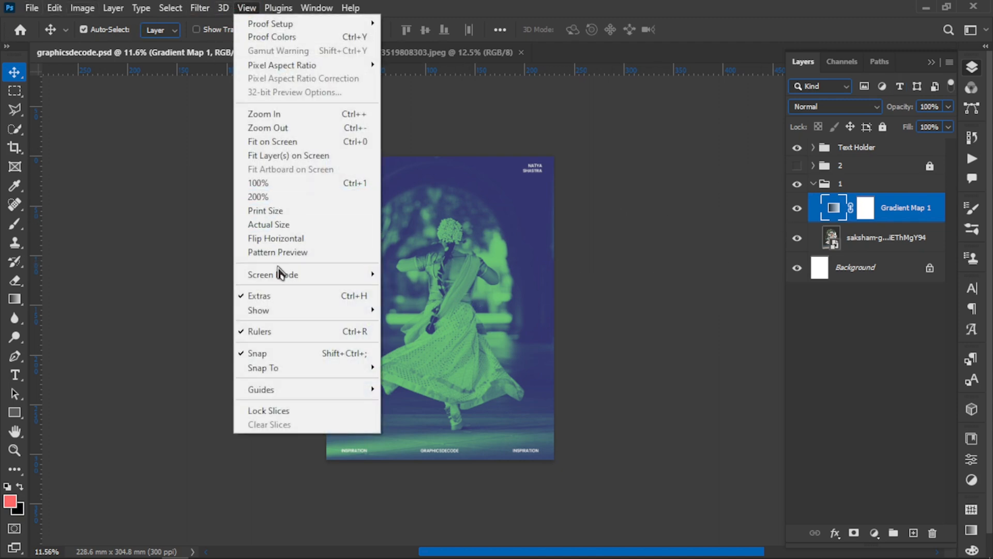
mouse_move(316, 394)
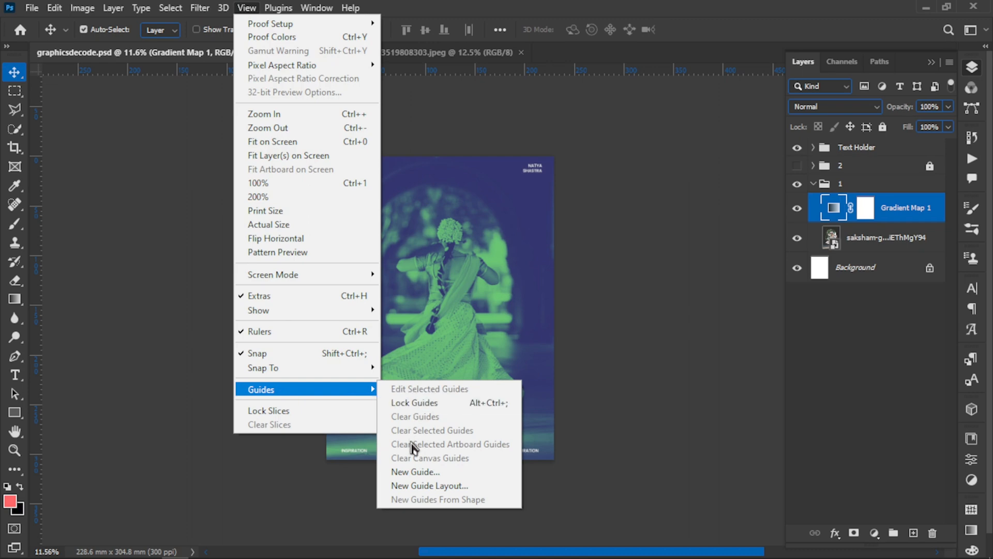
left_click(421, 486)
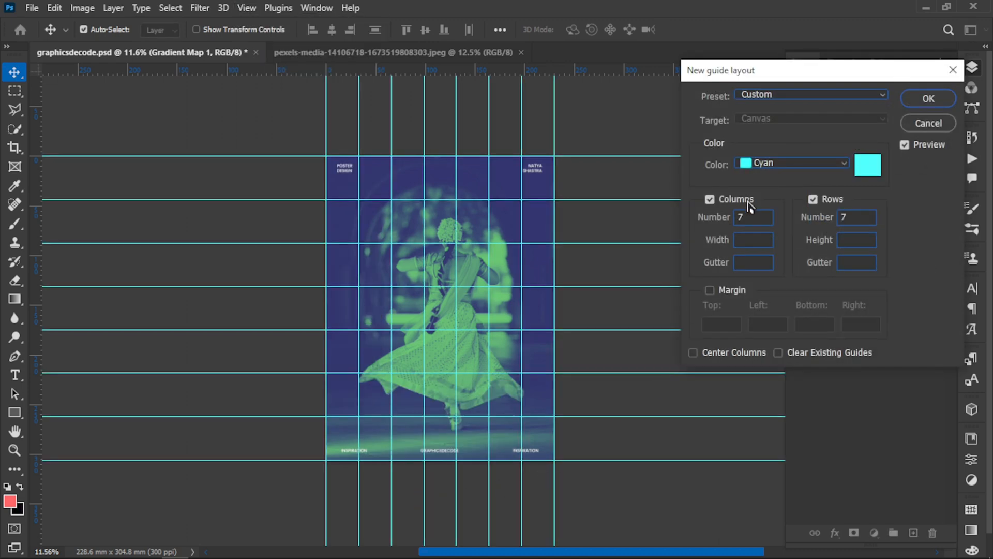
left_click_drag(761, 221, 726, 221)
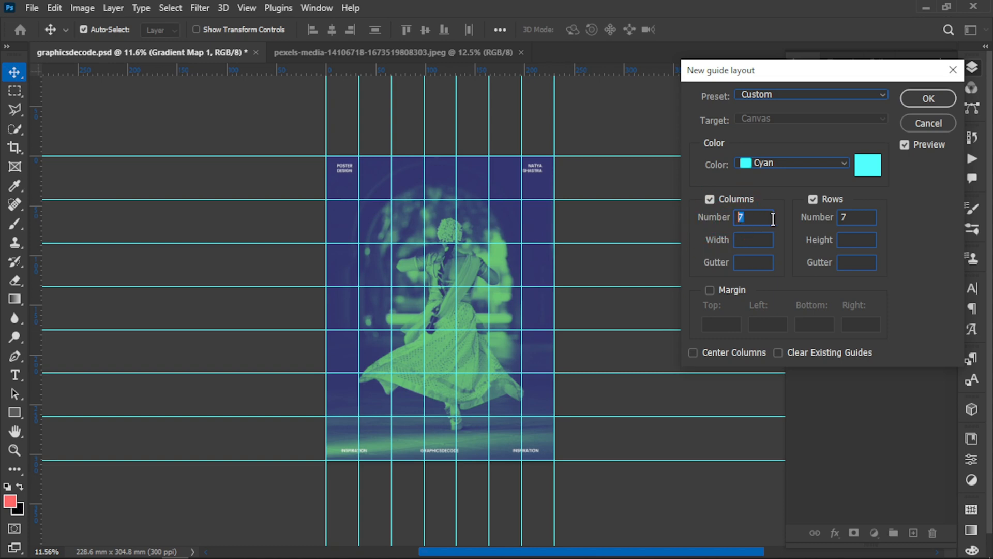
left_click_drag(878, 215, 841, 216)
left_click(928, 98)
Add a text layer with the letter C directly above the dancer photo layer, placed in the poster's upper-left area.
scroll(408, 265, "up", 2)
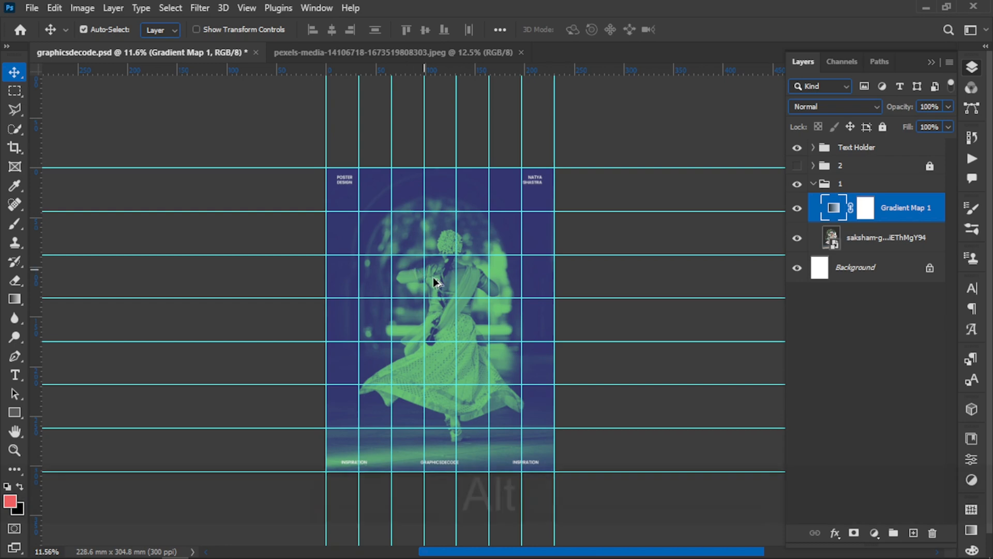
scroll(433, 277, "up", 2)
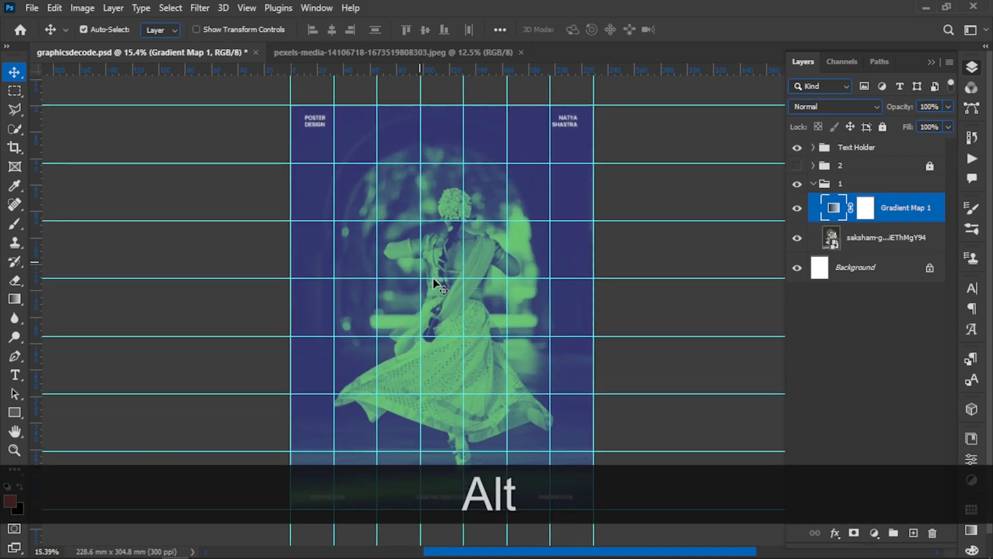
scroll(434, 279, "down", 2)
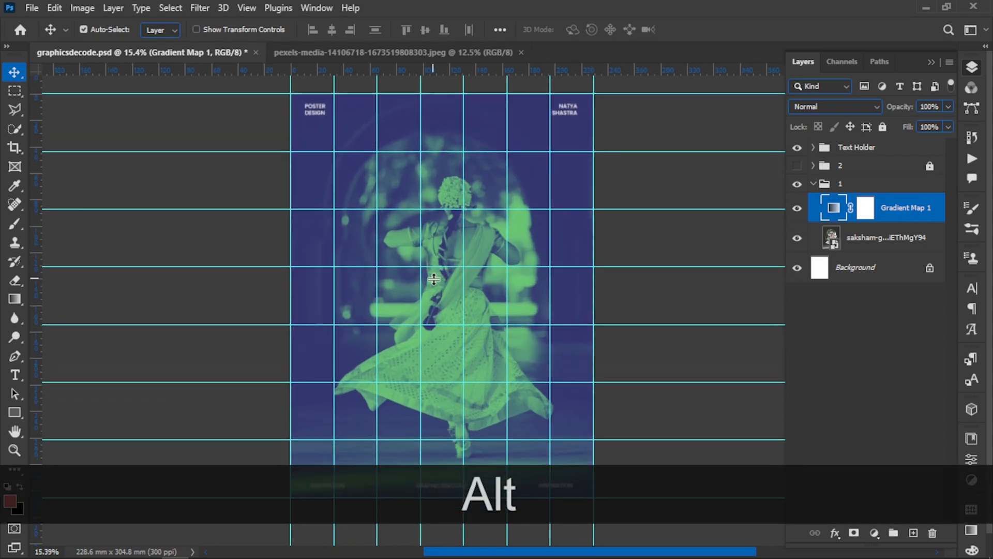
left_click(351, 182)
key("t")
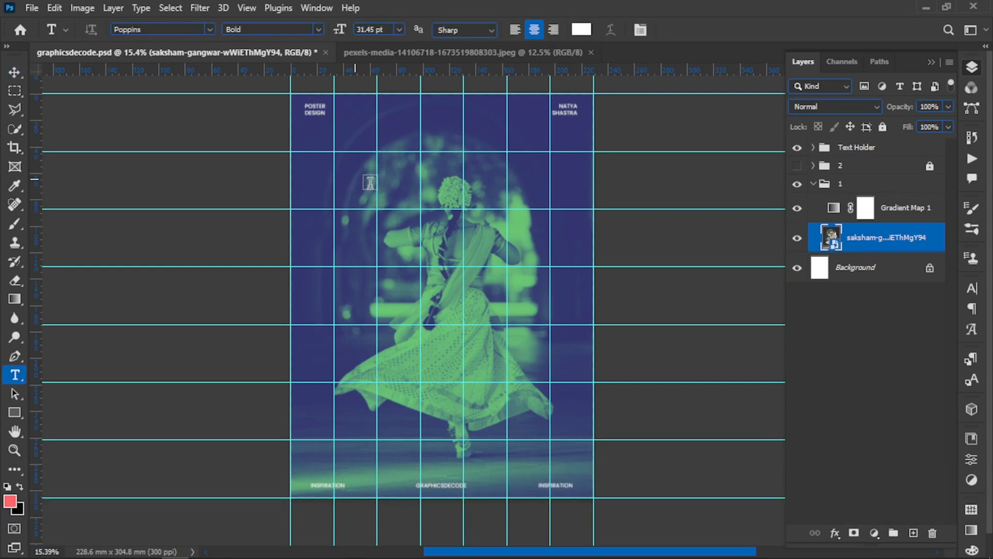
left_click(355, 178)
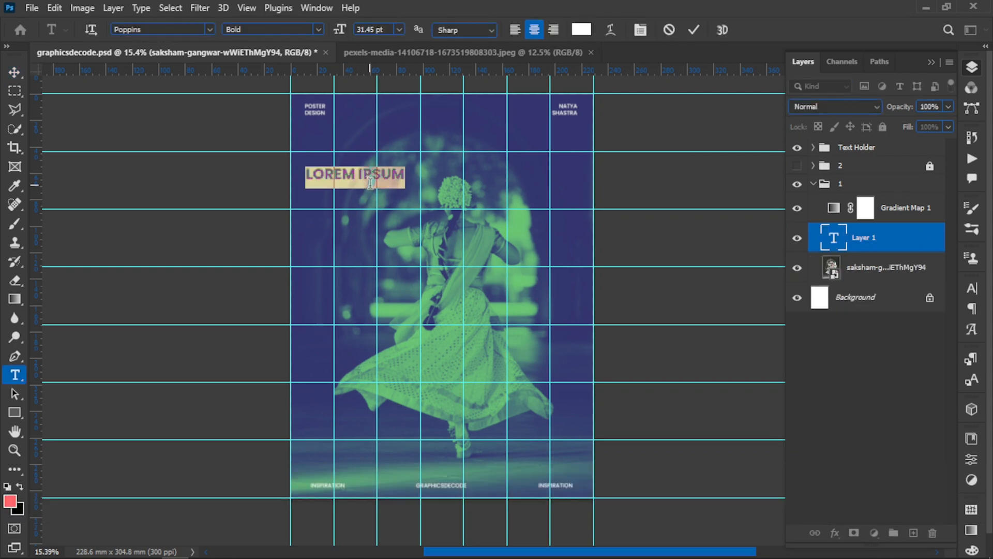
type("c")
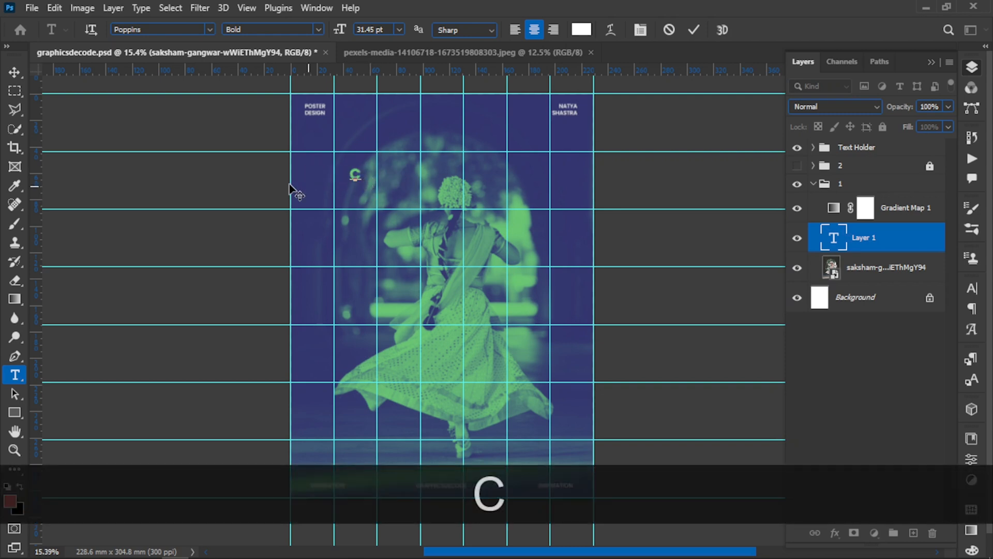
left_click(14, 73)
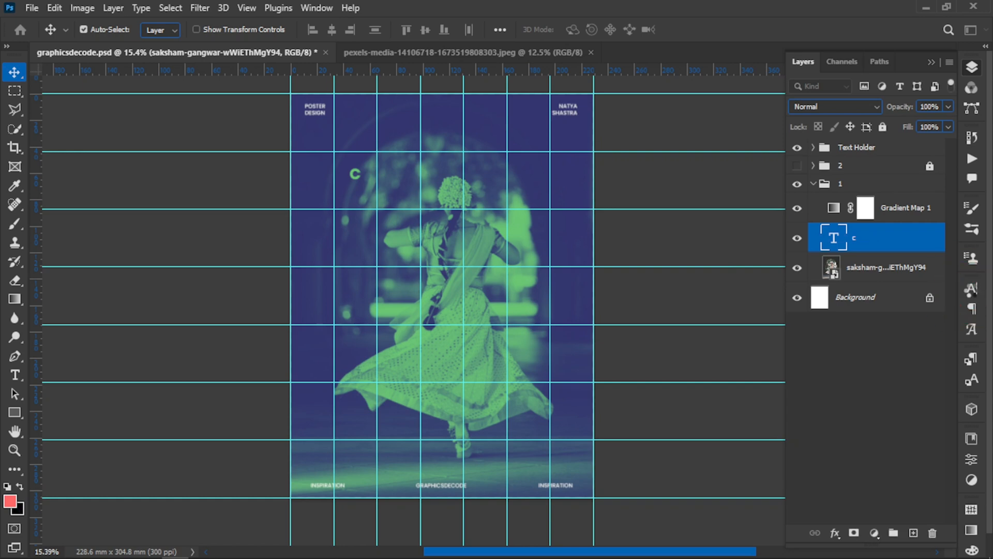
Set the font size of the letter C to 150 pt.
left_click(973, 292)
left_click(972, 291)
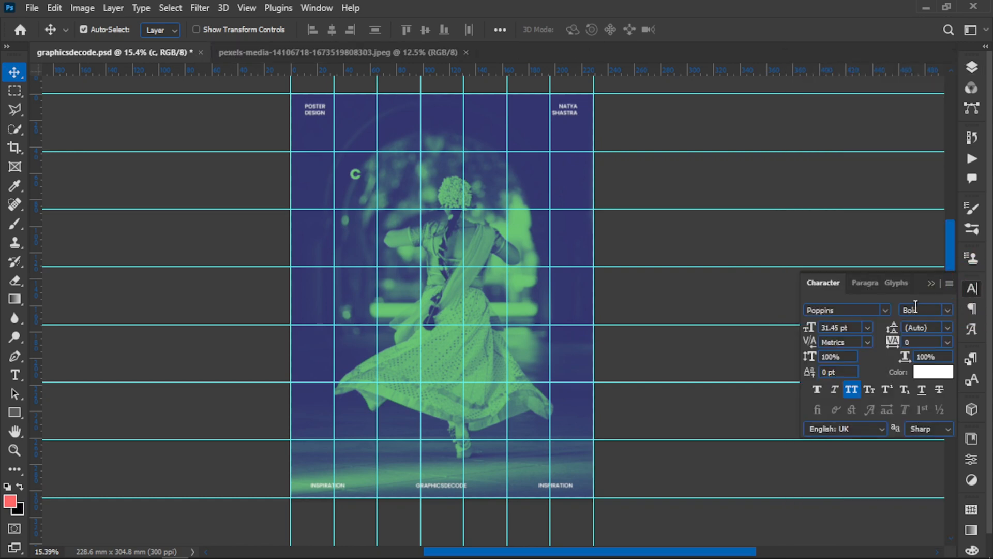
left_click(851, 328)
type("150")
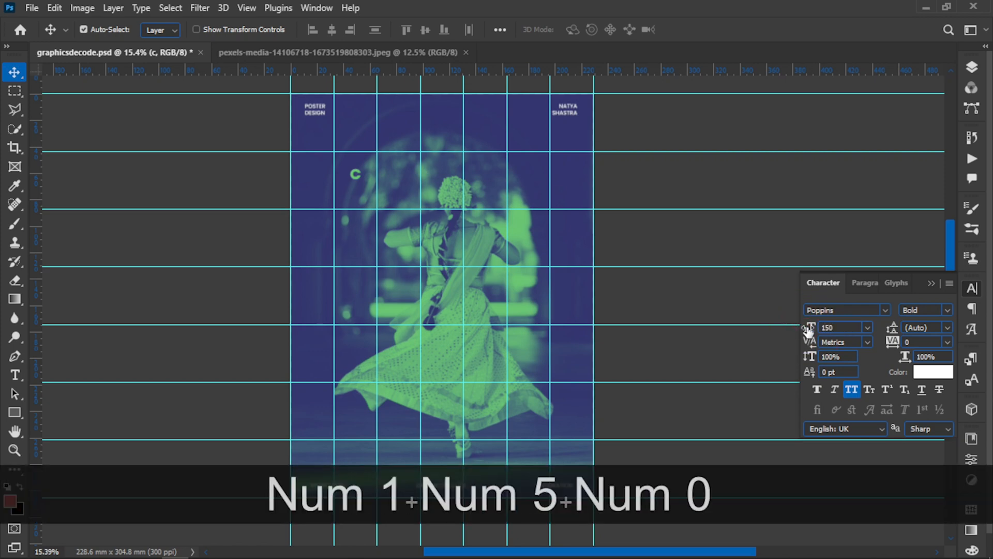
key("Return")
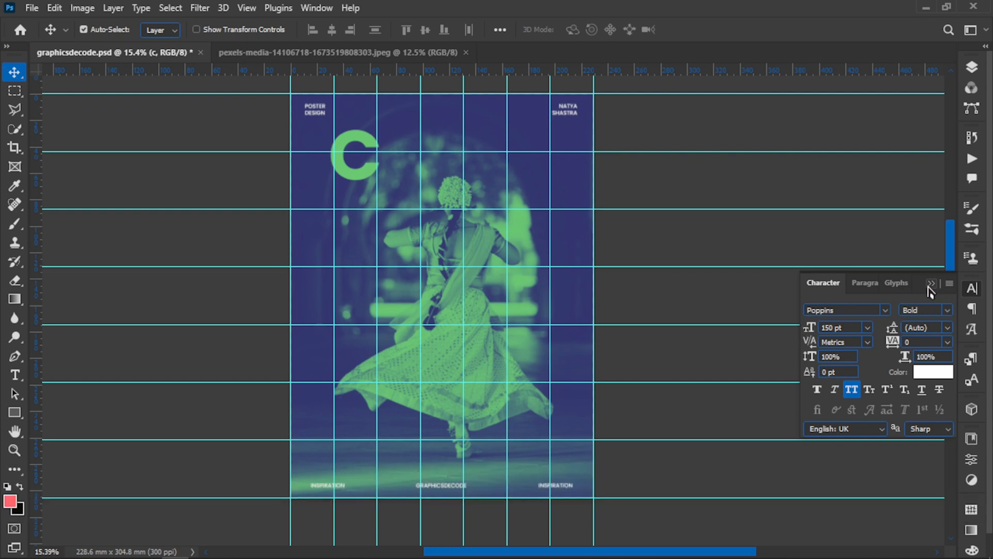
Reduce the font size of the letter C to 75 pt and put the character settings away.
left_click_drag(855, 327, 803, 333)
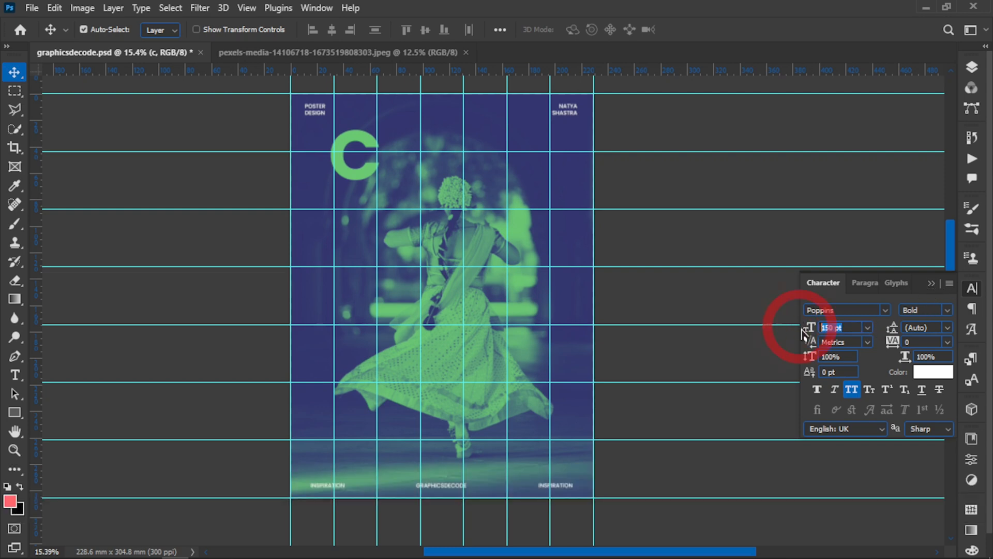
type("75")
key("Return")
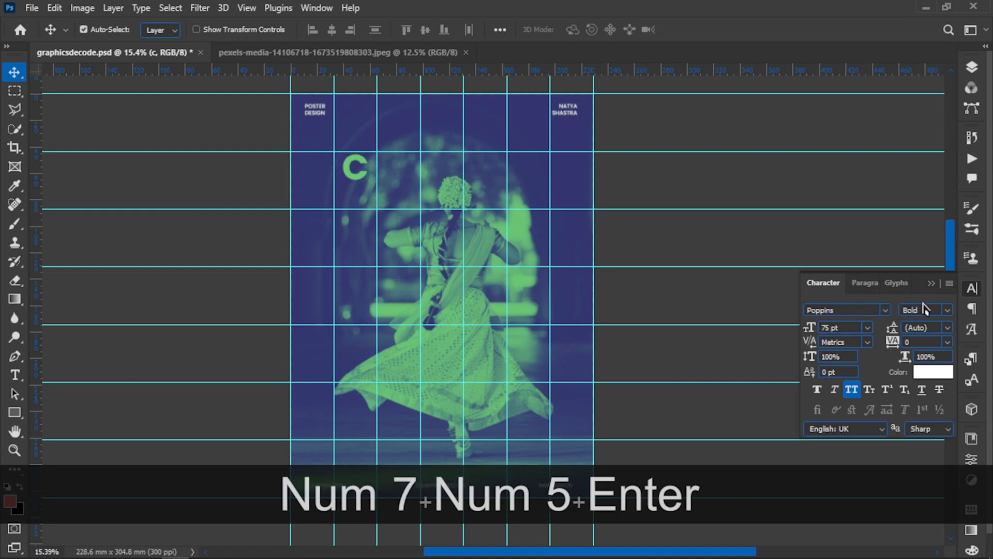
left_click(932, 283)
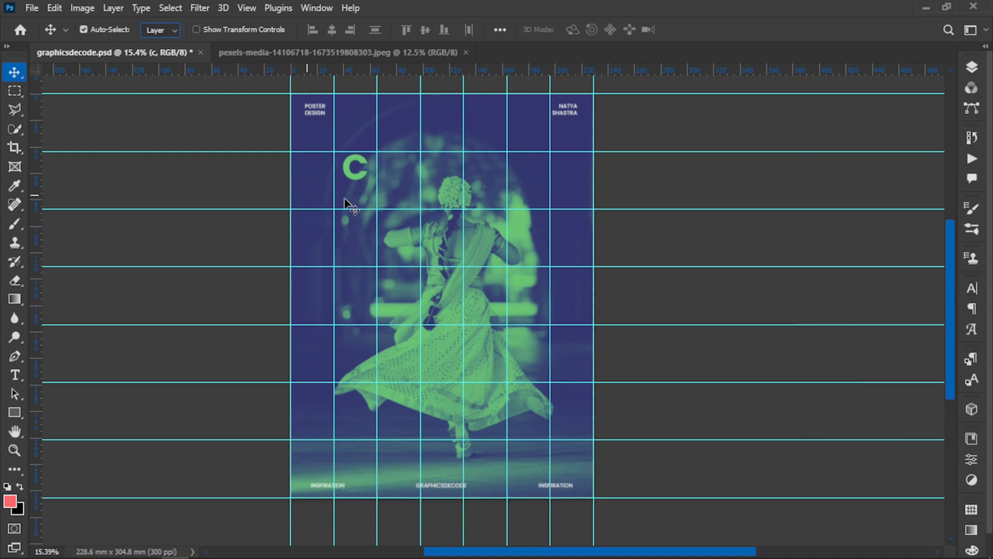
Move the letter C to the middle of the grid cell in the second column and second row.
scroll(342, 198, "up", 3, "alt")
left_click_drag(362, 187, 357, 201)
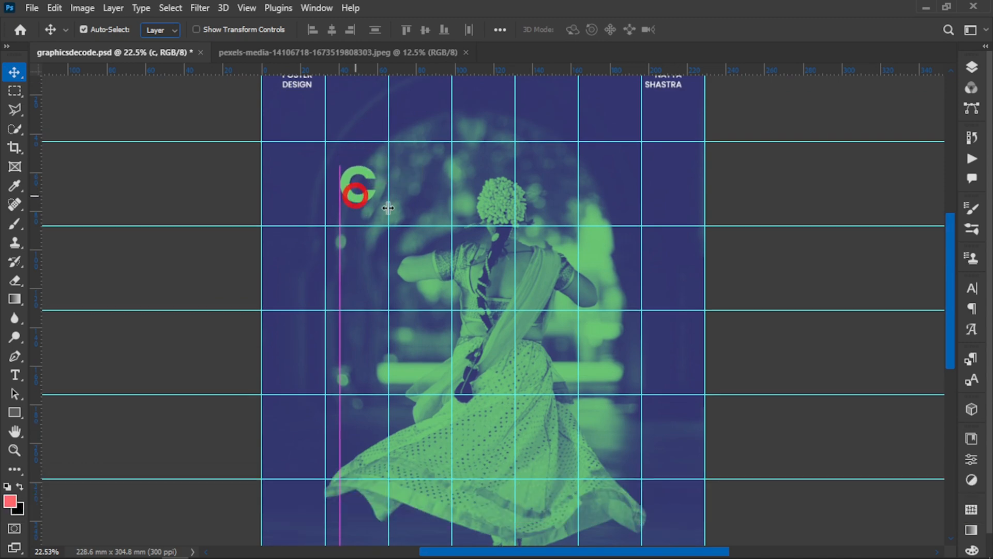
scroll(395, 211, "down", 2, "alt")
scroll(366, 262, "down", 2, "alt")
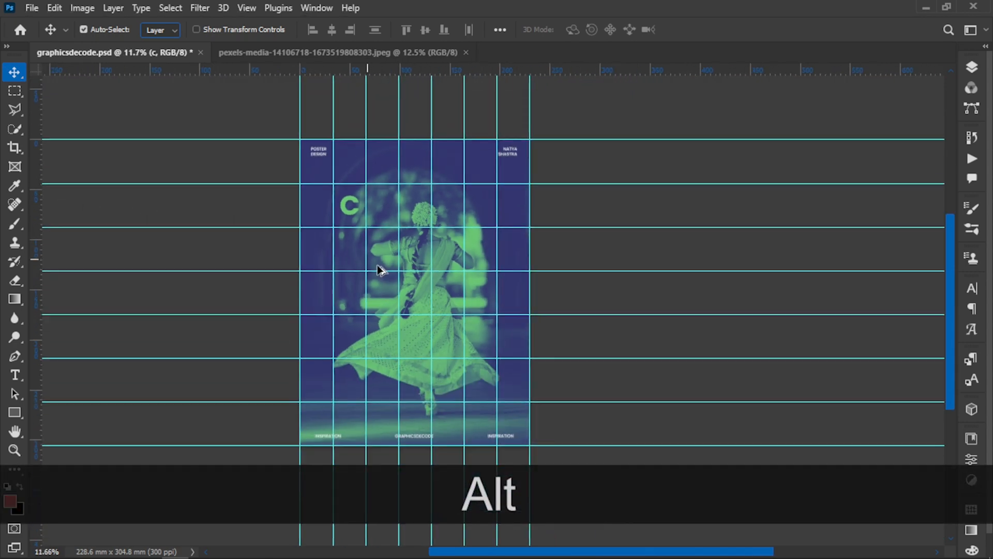
Centre the letter C horizontally and vertically in the second-column, second-row grid cell against a rectangular selection of that cell, and deselect.
scroll(377, 268, "down", 2)
left_click(15, 90)
scroll(327, 196, "up", 2, "alt")
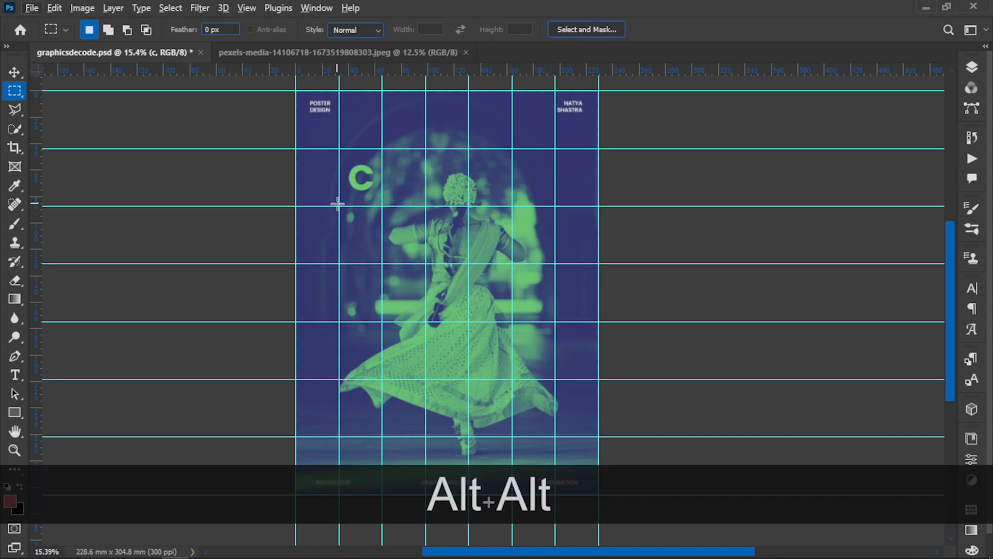
scroll(339, 204, "up", 1)
left_click_drag(339, 171, 380, 227)
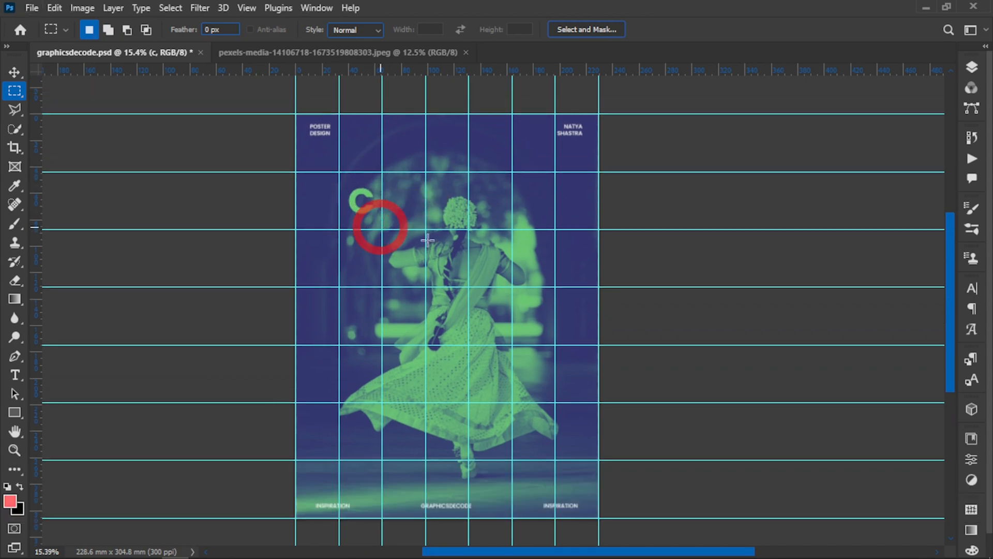
left_click(971, 68)
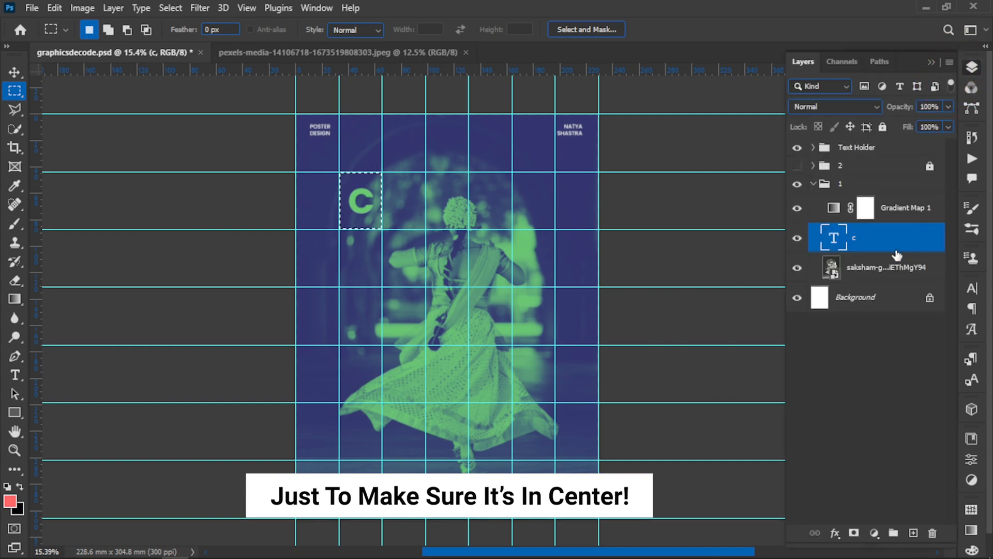
left_click(897, 255)
left_click(14, 72)
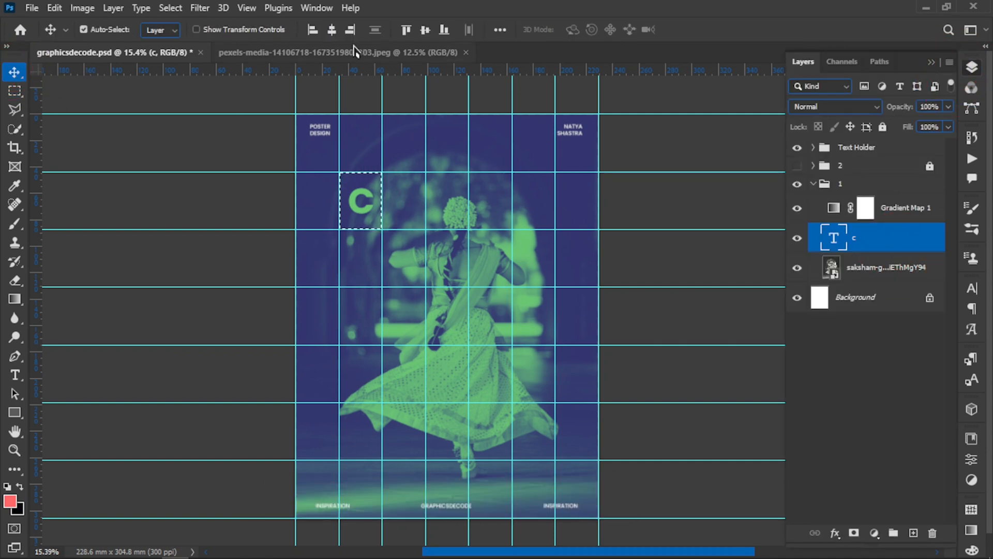
left_click(332, 29)
left_click(426, 29)
key("ctrl+d")
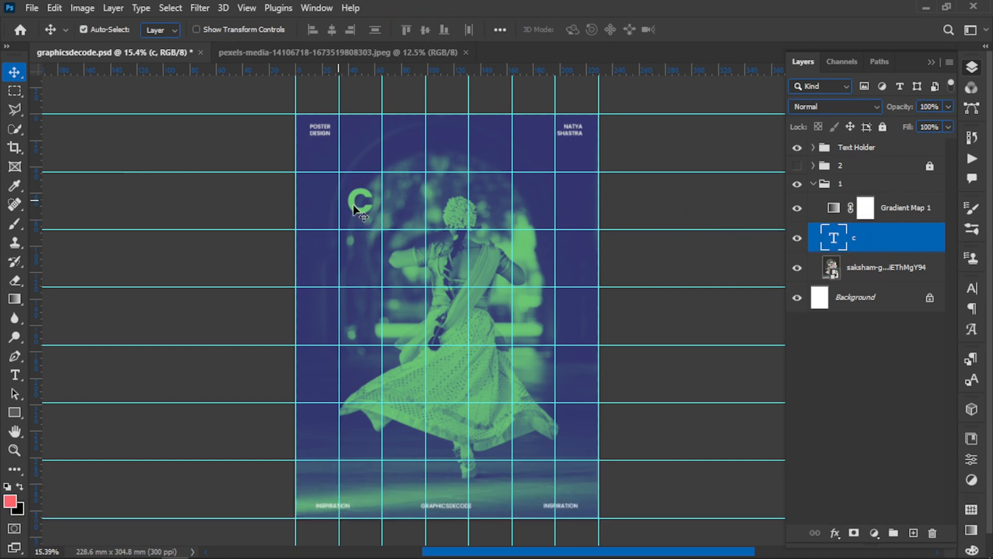
Duplicate the letter C four times along the second grid row, with one copy in each of columns three to six.
scroll(356, 210, "up", 2)
scroll(356, 209, "right", 2)
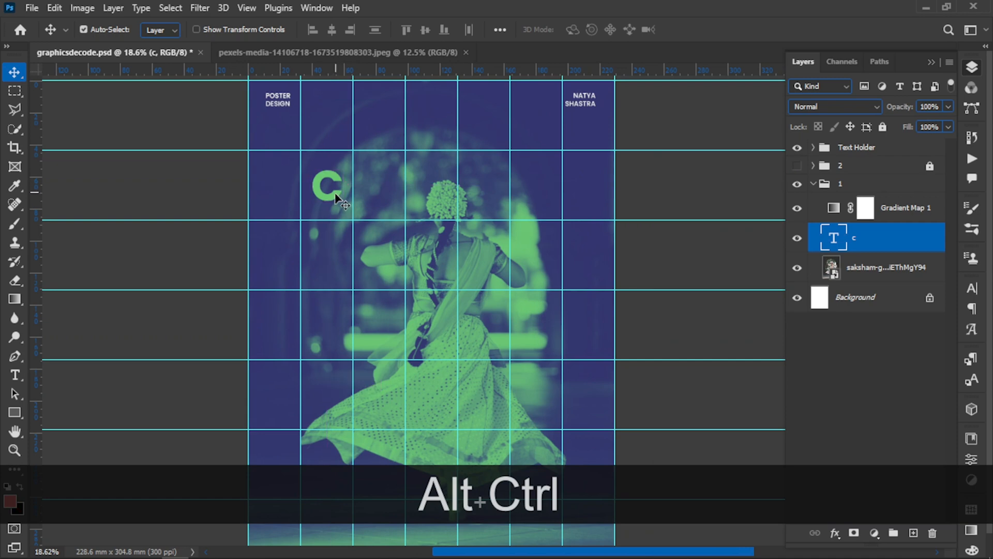
left_click_drag(334, 199, 386, 199)
left_click_drag(388, 199, 442, 199)
left_click_drag(444, 200, 496, 200)
left_click_drag(491, 199, 539, 200)
Align the C copy in the third column to the centre of its grid cell using a selection of that cell.
scroll(518, 197, "down", 1)
key("m")
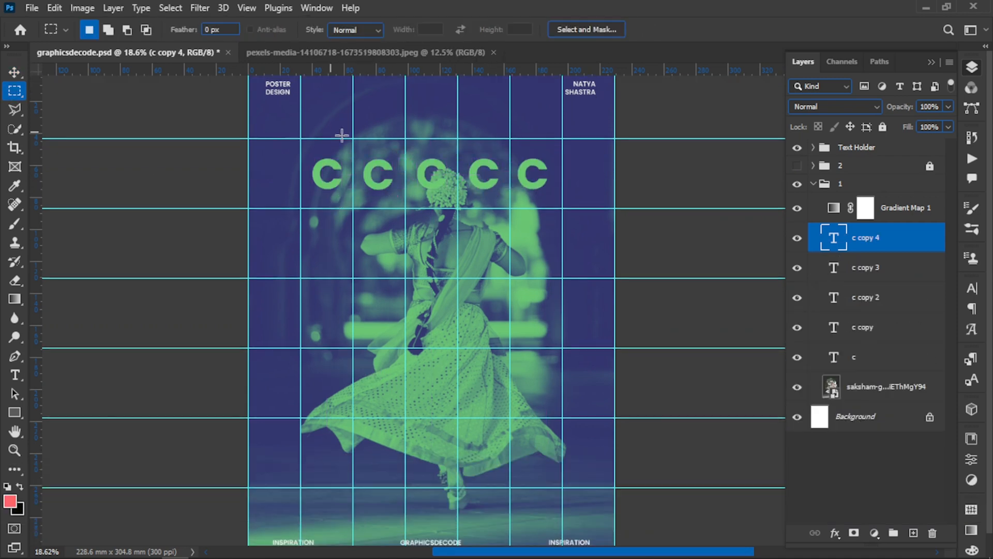
left_click_drag(353, 139, 405, 208)
left_click(15, 72)
left_click(863, 327)
left_click(425, 30)
Centre the C copy in the fourth column horizontally and vertically within a selection of its grid cell.
left_click(859, 300)
left_click_drag(405, 139, 457, 208)
left_click(15, 72)
left_click(332, 30)
left_click(425, 31)
Align the C copy in the fifth column to the centre of its selected grid cell.
left_click(865, 267)
left_click(15, 90)
left_click_drag(457, 138, 510, 208)
left_click(14, 72)
left_click(424, 31)
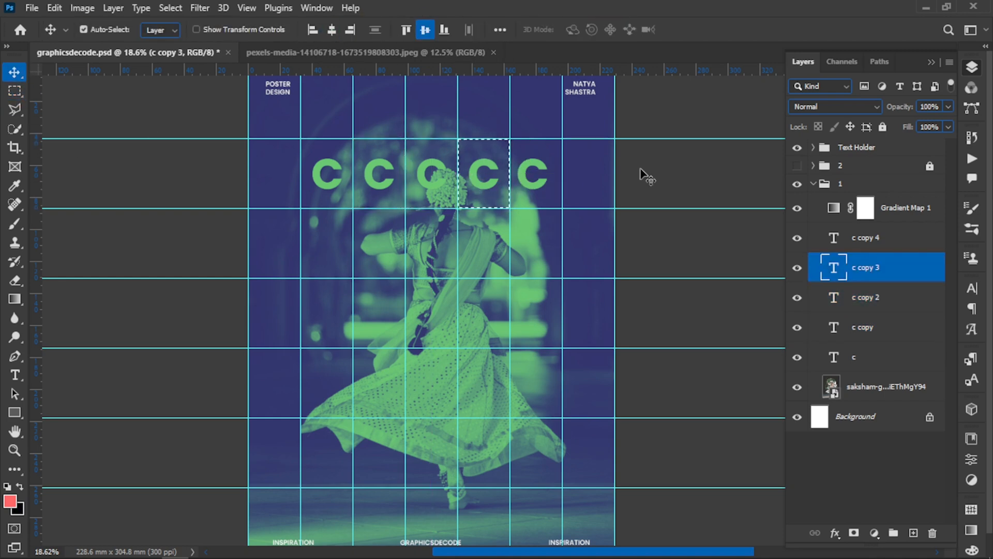
Centre the C copy in the sixth column horizontally and vertically in its grid cell, and clear the selection.
left_click(866, 238)
left_click(14, 90)
mouse_move(510, 139)
left_mouse_down()
mouse_move(562, 173)
mouse_move(562, 208)
left_mouse_up()
left_click(15, 72)
left_click(332, 30)
left_click(424, 30)
key("ctrl+d")
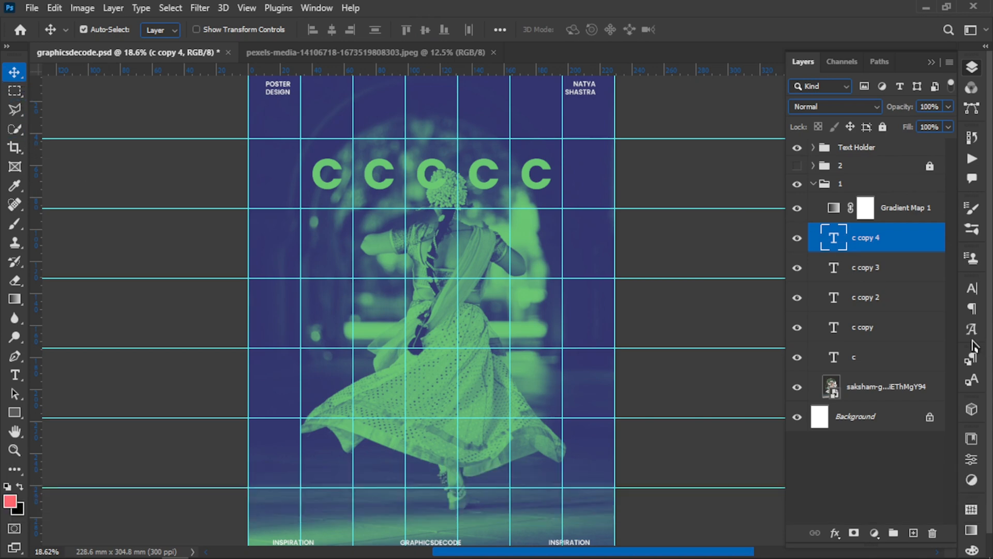
Group the five C text layers and name the group Row 1.
left_click(880, 357, "shift")
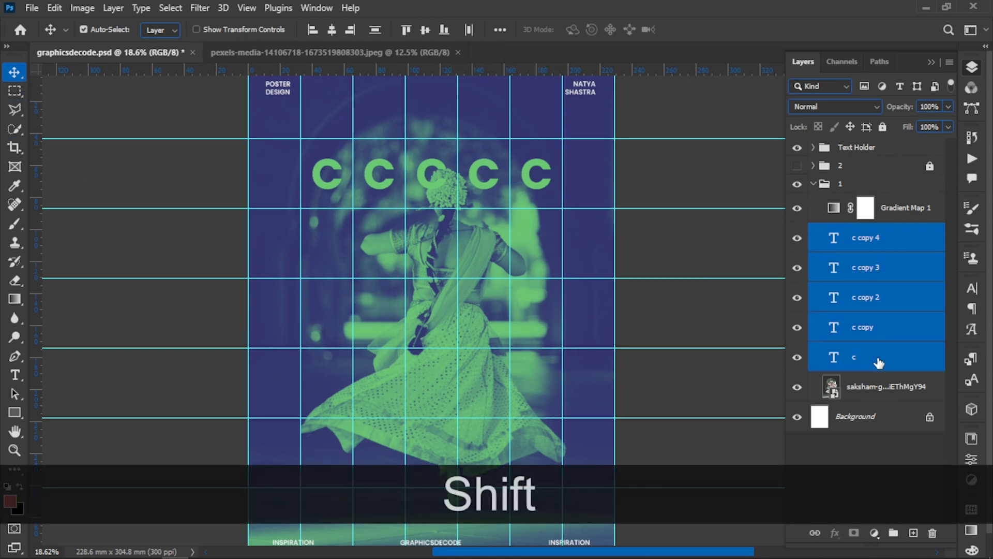
key("ctrl+shift+g")
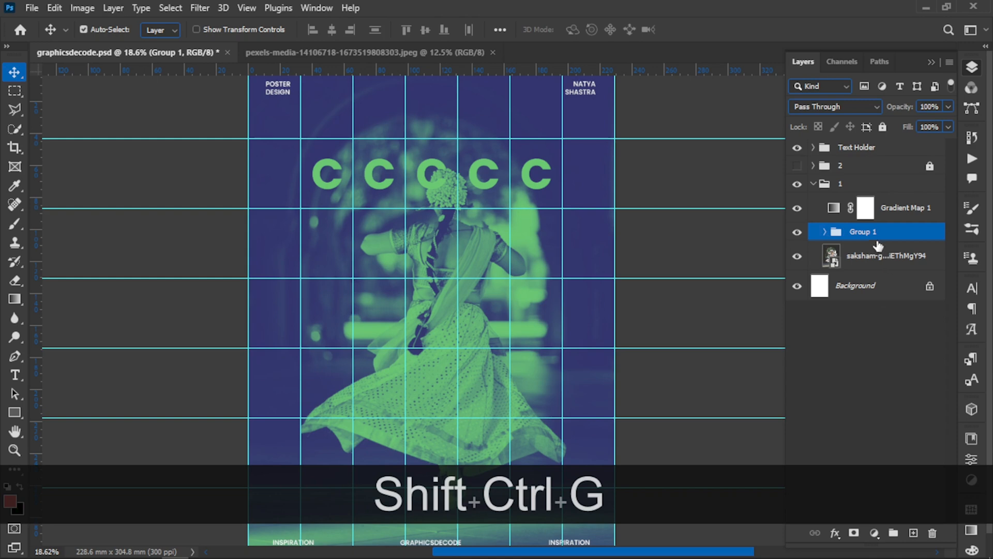
double_click(869, 233)
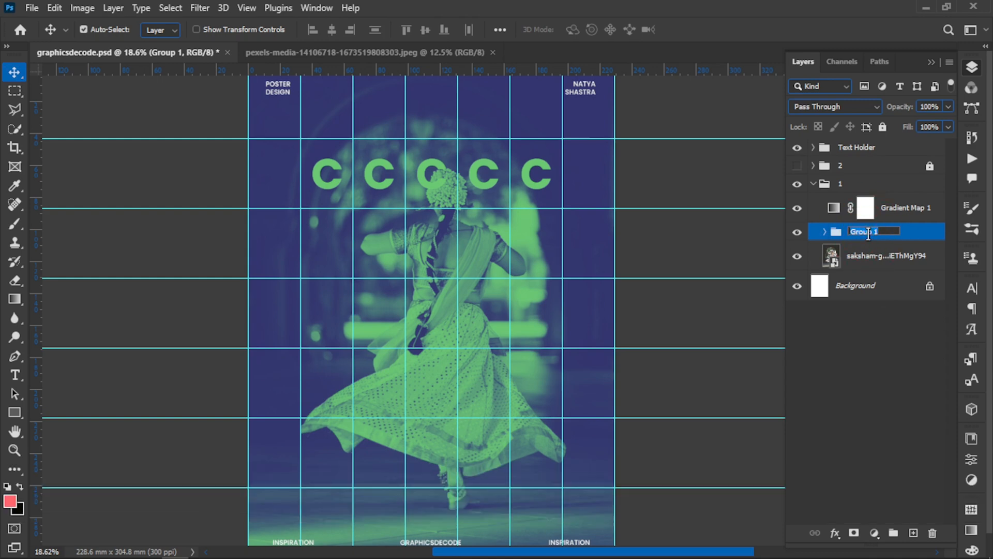
type("R")
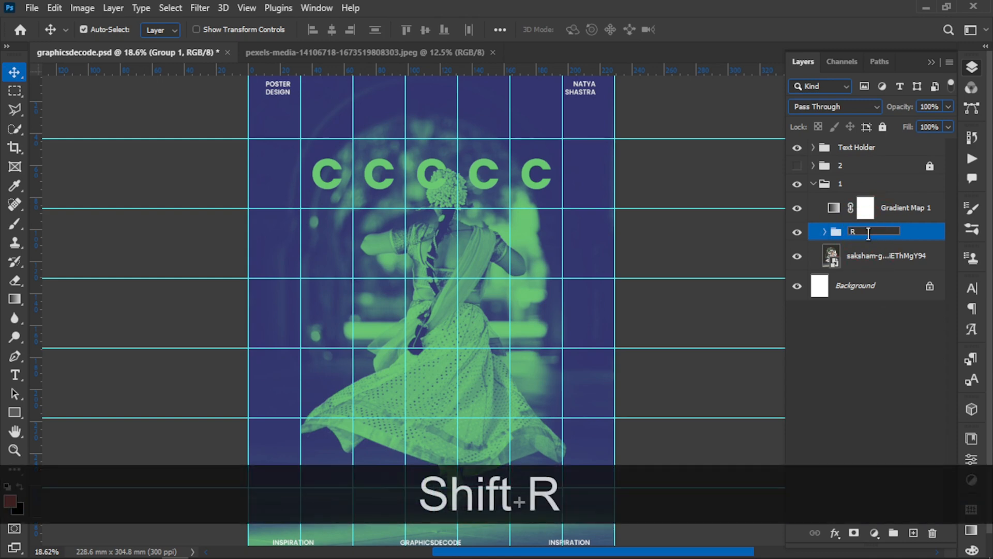
type("ow 1")
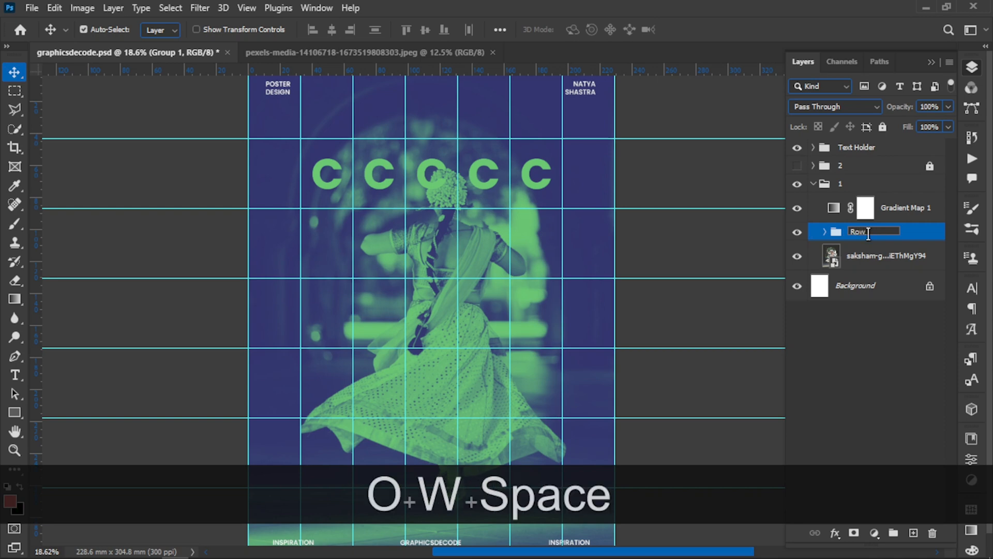
left_click(911, 234)
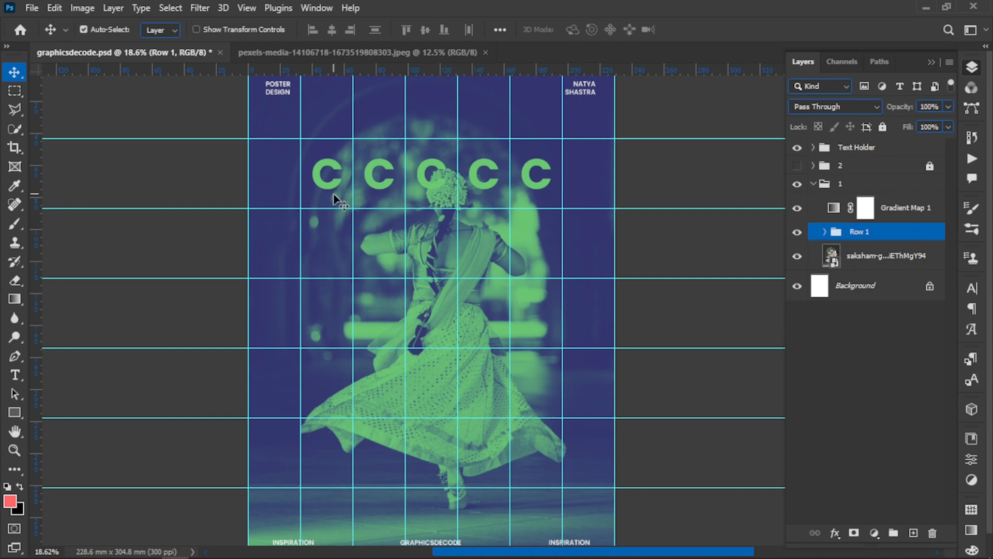
Duplicate the Row 1 group and rename the copy Row 2.
key("ctrl")
key("ctrl+j")
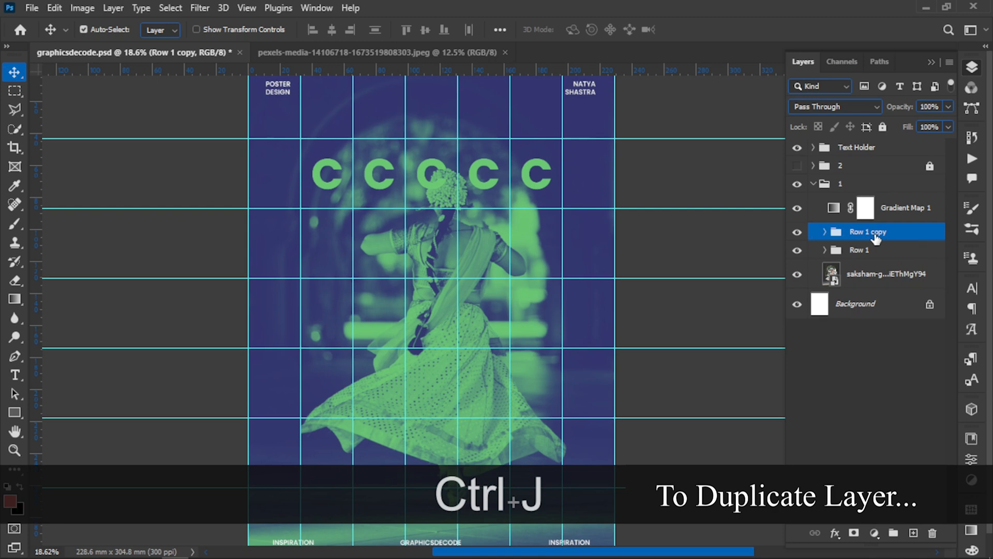
double_click(875, 234)
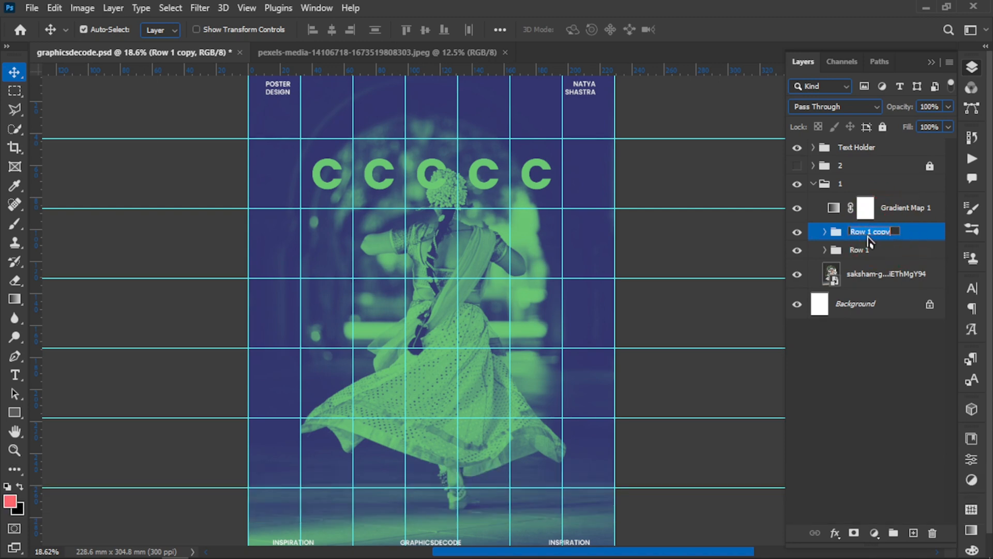
type("Row 2")
left_click(903, 237)
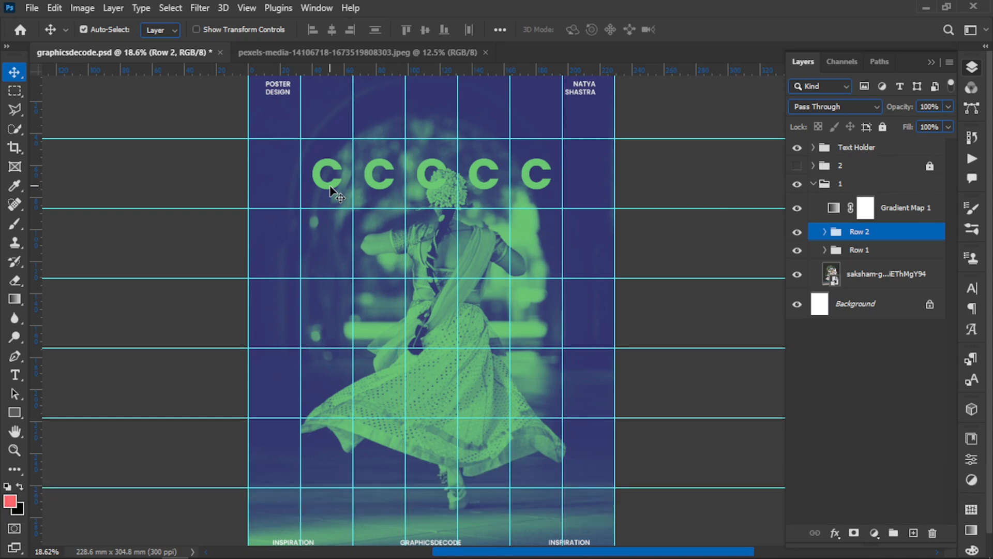
Move Row 2 into the third grid row and place three copies of it in grid rows four to six.
left_click_drag(330, 192, 339, 467)
scroll(395, 343, "down", 2)
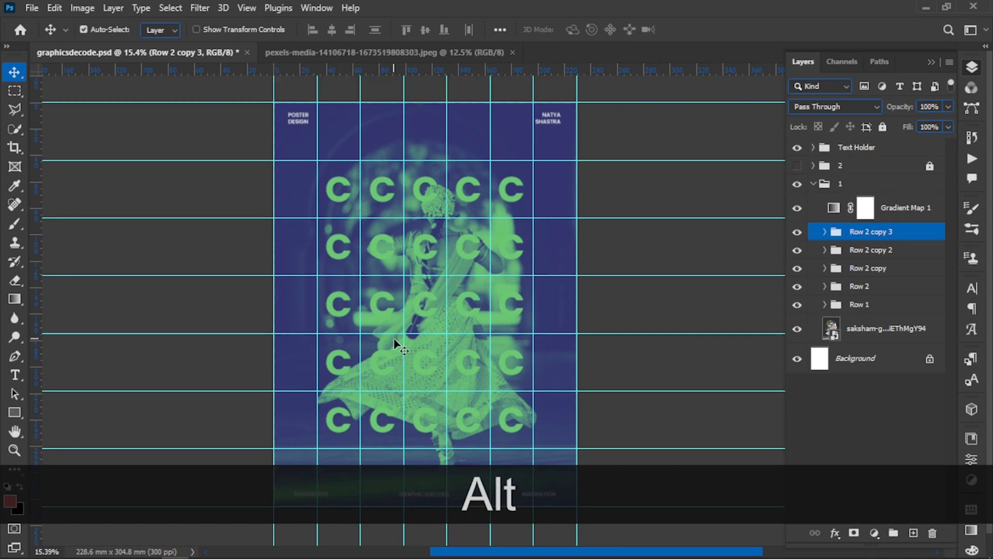
scroll(395, 343, "up", 1)
Rename the three copied groups Row3, Row 4 and Row5, and toggle the visibility of Row5 to check it.
double_click(878, 268)
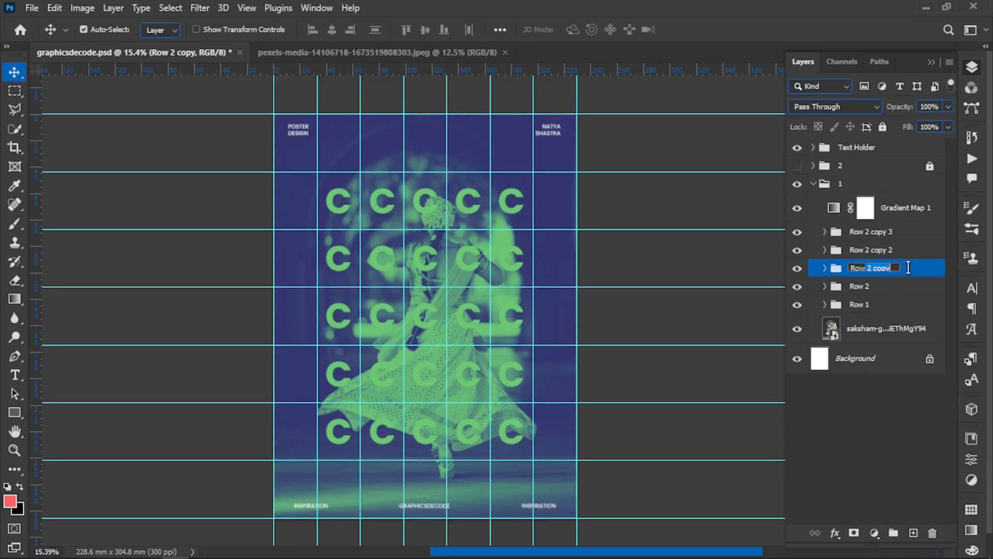
type("Row3")
double_click(874, 250)
type("Row 4")
double_click(877, 232)
type("Row5")
key("Return")
left_click(799, 233)
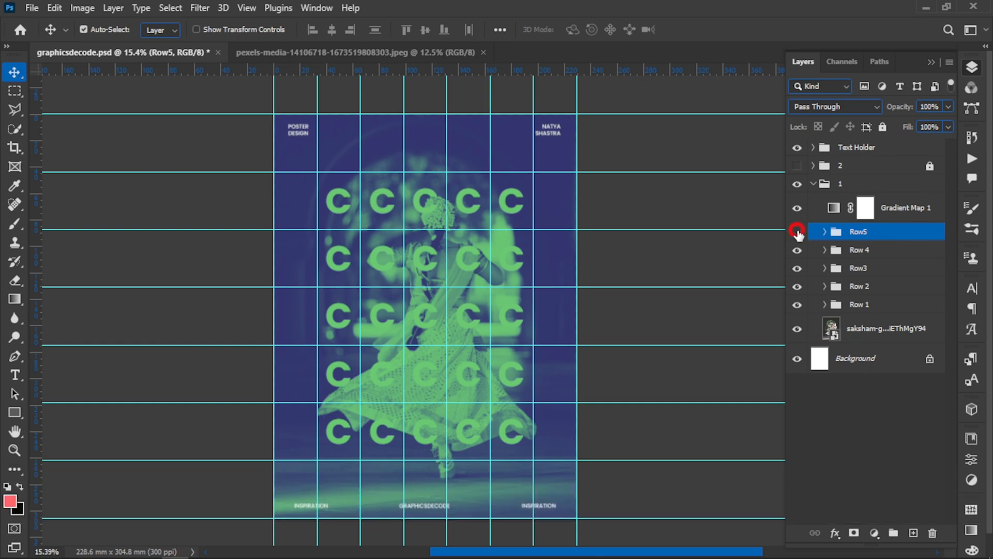
left_click(798, 232)
Delete the text of the second C in the first row of letters, keeping its text layer open for editing.
scroll(353, 403, "up", 3)
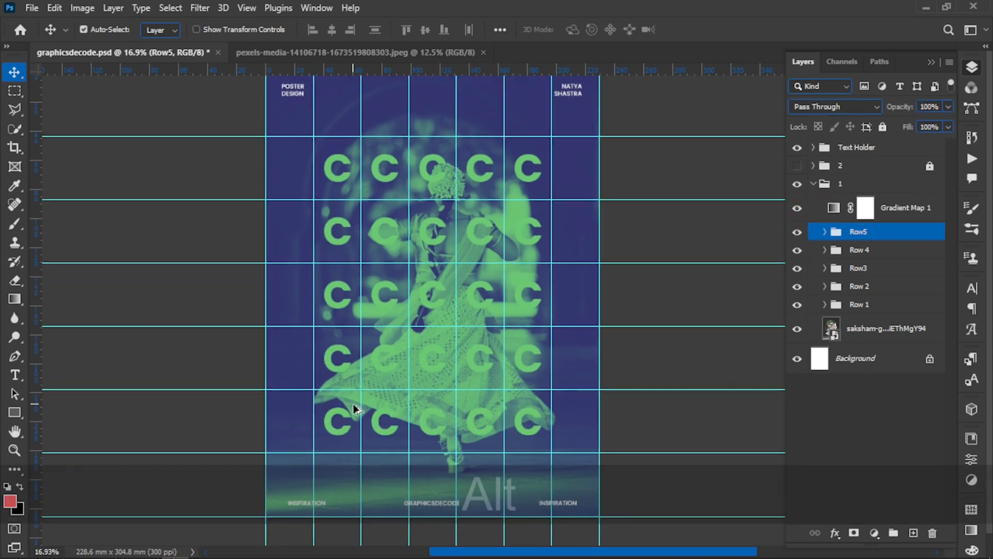
scroll(353, 405, "down", 2)
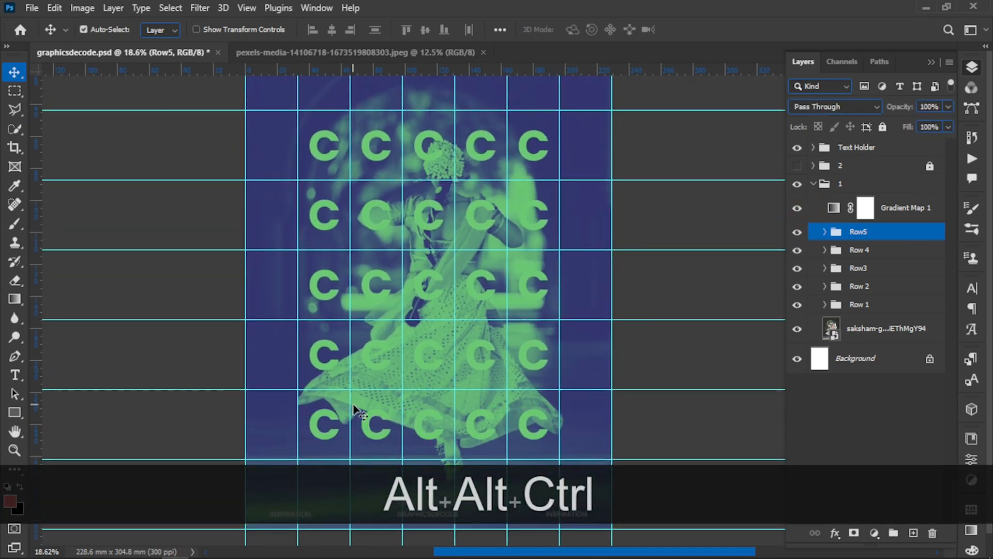
scroll(347, 408, "down", 1)
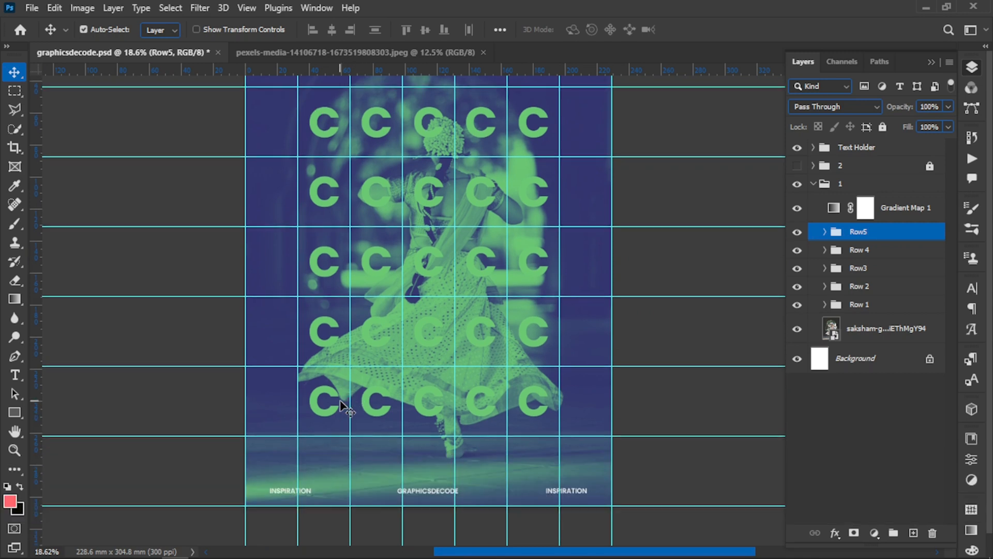
scroll(343, 406, "up", 1)
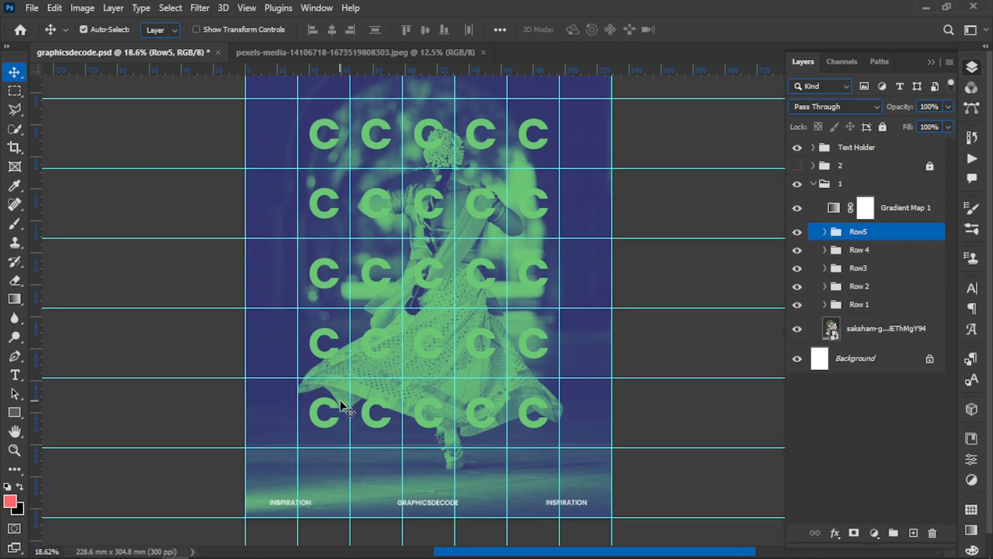
scroll(340, 402, "up", 2)
key("t")
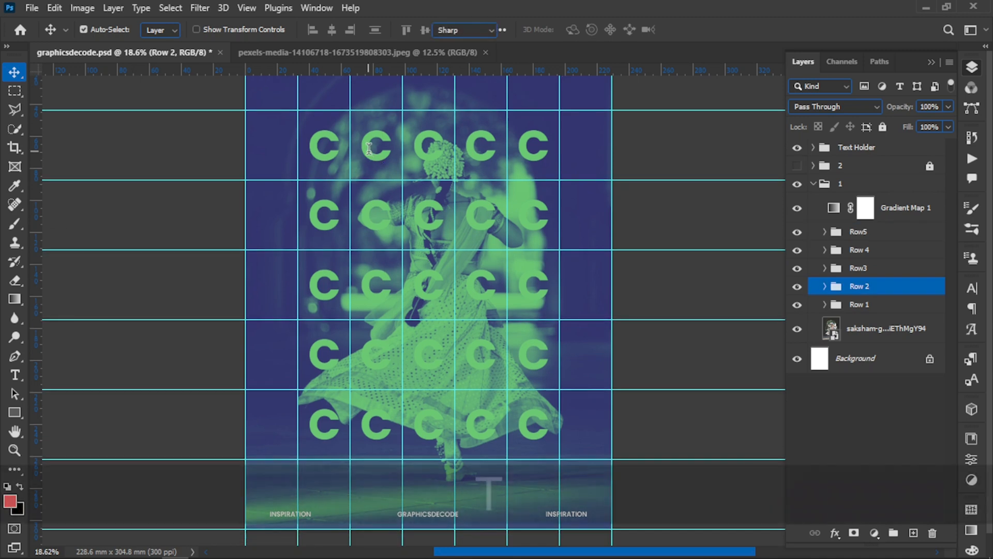
left_click(369, 149)
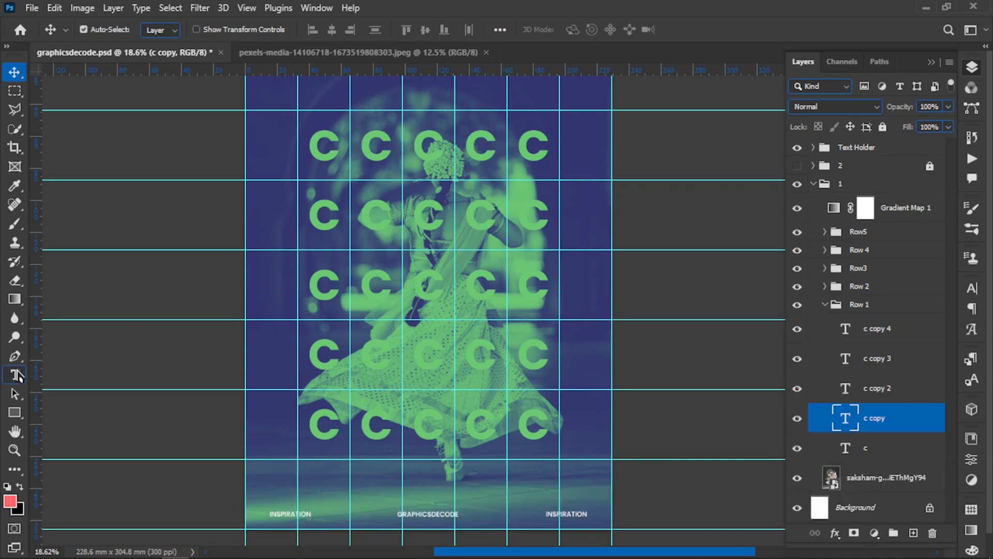
left_click(16, 375)
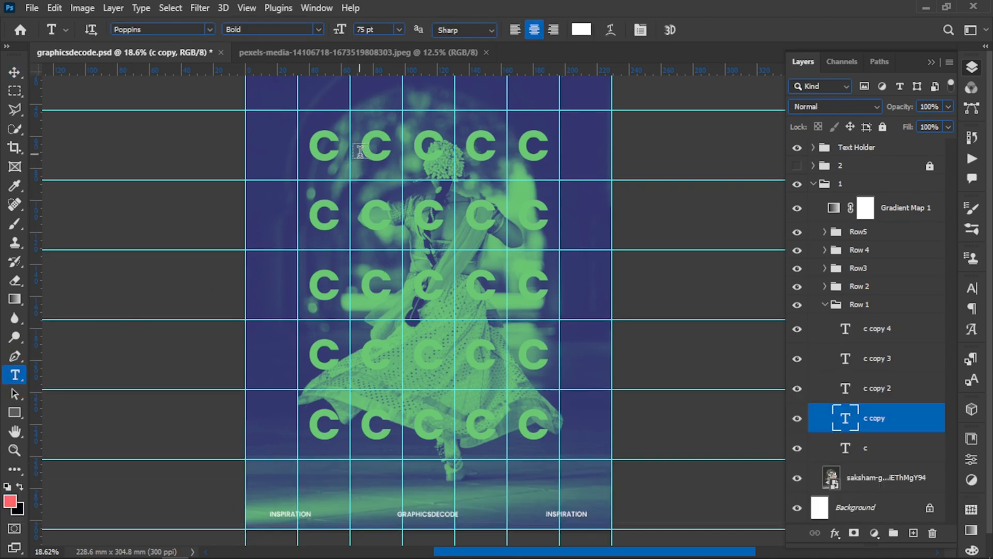
left_click_drag(362, 150, 382, 151)
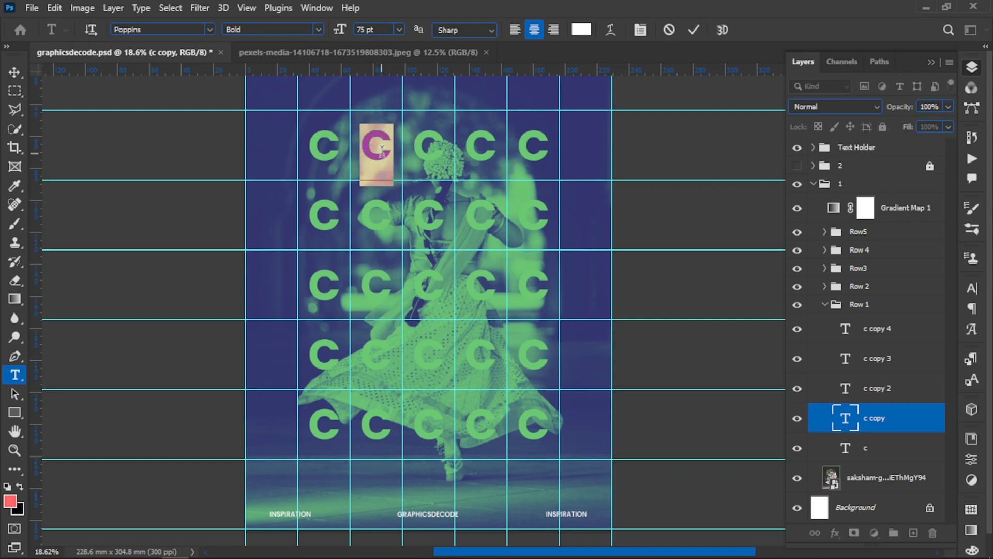
key("BackSpace")
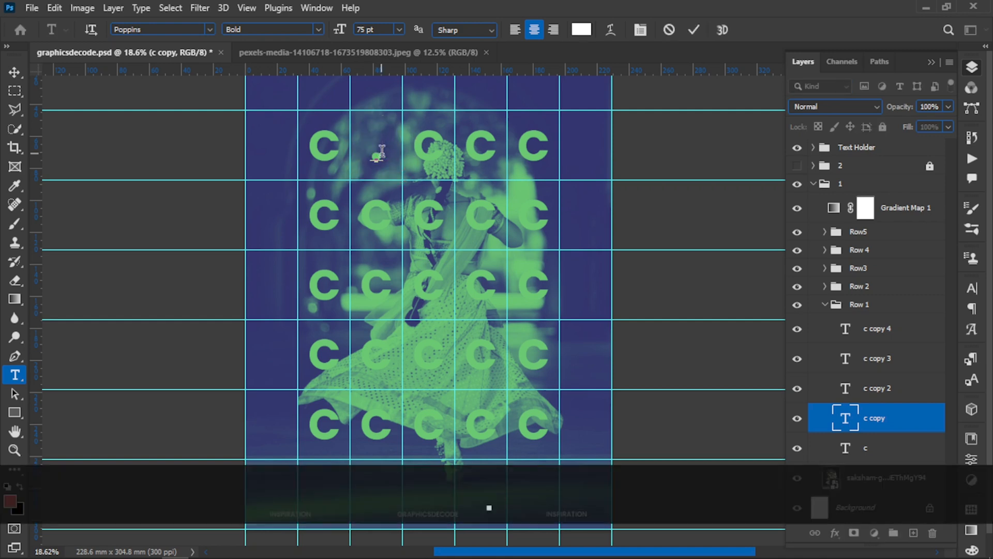
key("BackSpace")
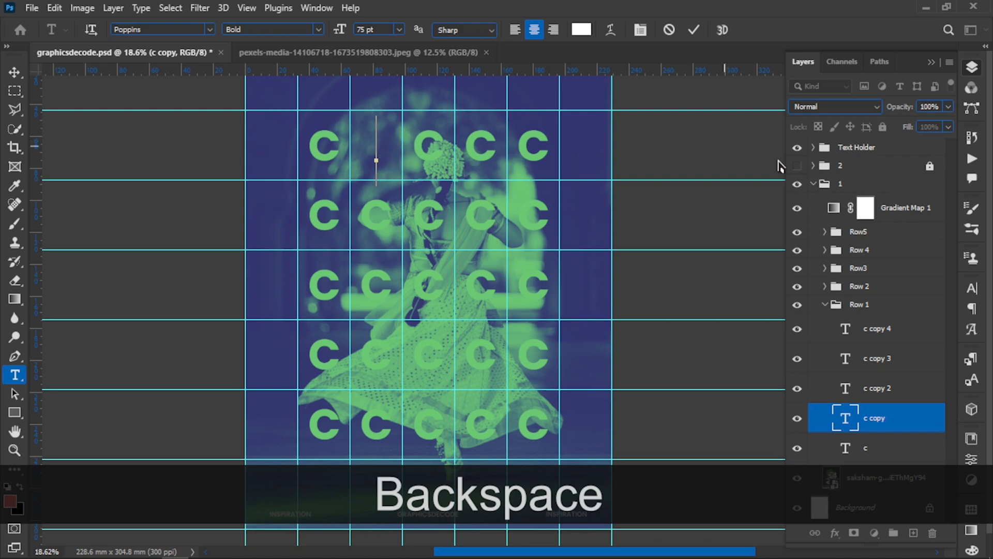
Insert a round bullet glyph from the Poppins Bold font in place of the deleted C.
left_click(971, 329)
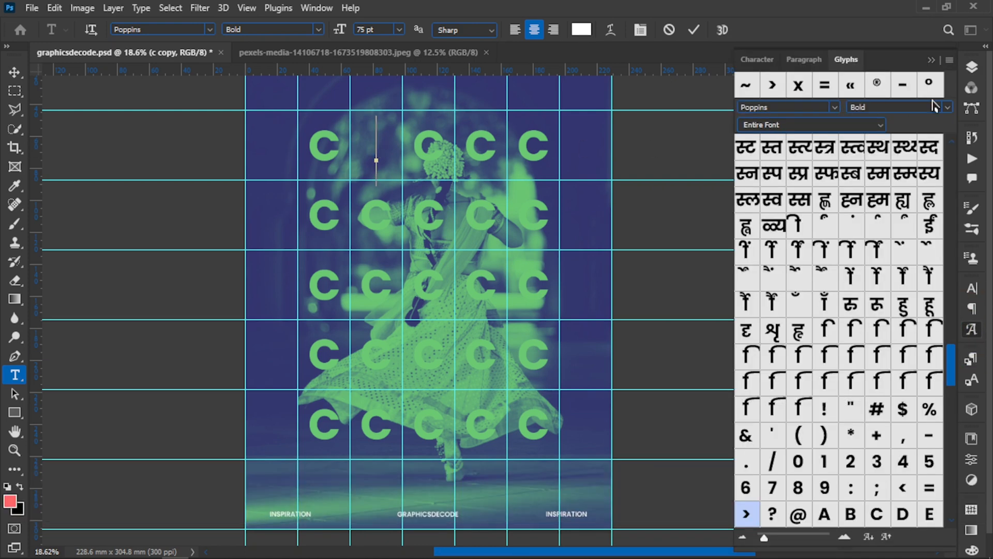
scroll(831, 239, "down", 15)
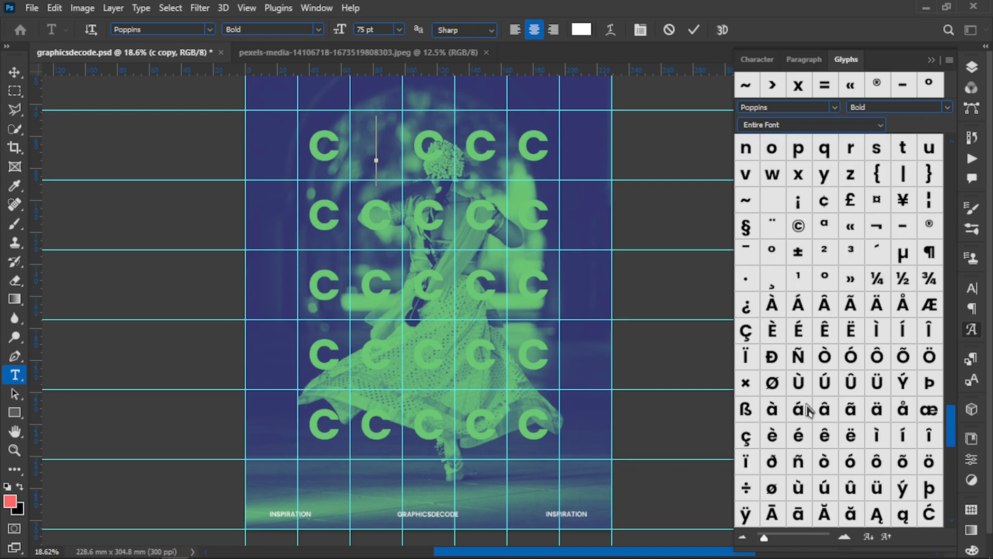
double_click(903, 307)
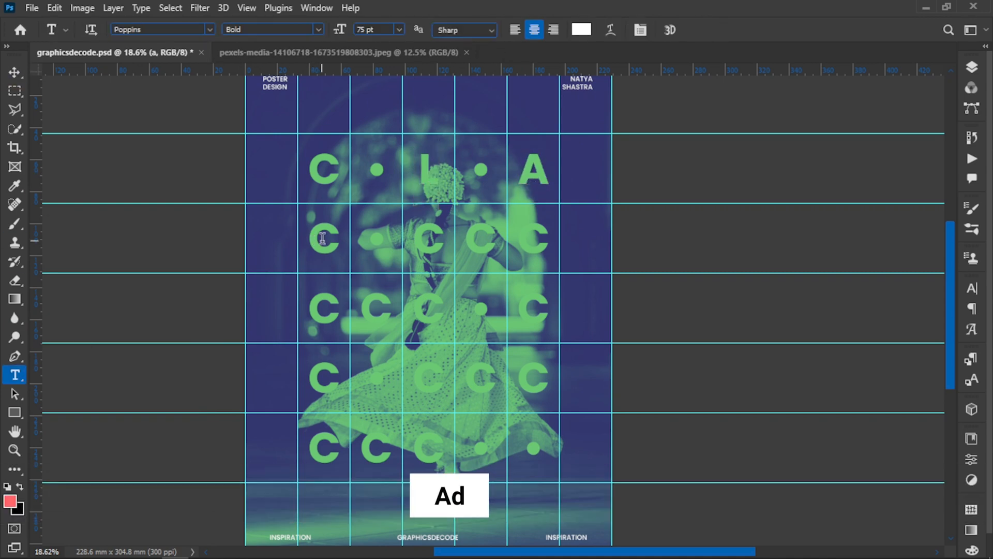
Replace the middle C in the second row of letters with S.
double_click(439, 238)
type("S")
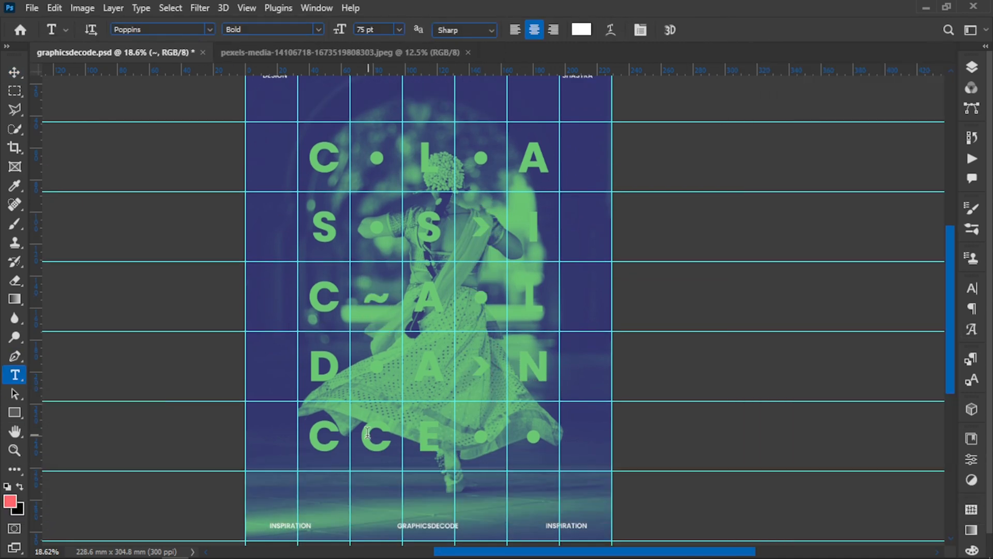
Replace the second C in the fifth row of letters with a tilde (~) and commit the text.
double_click(367, 432)
type("~")
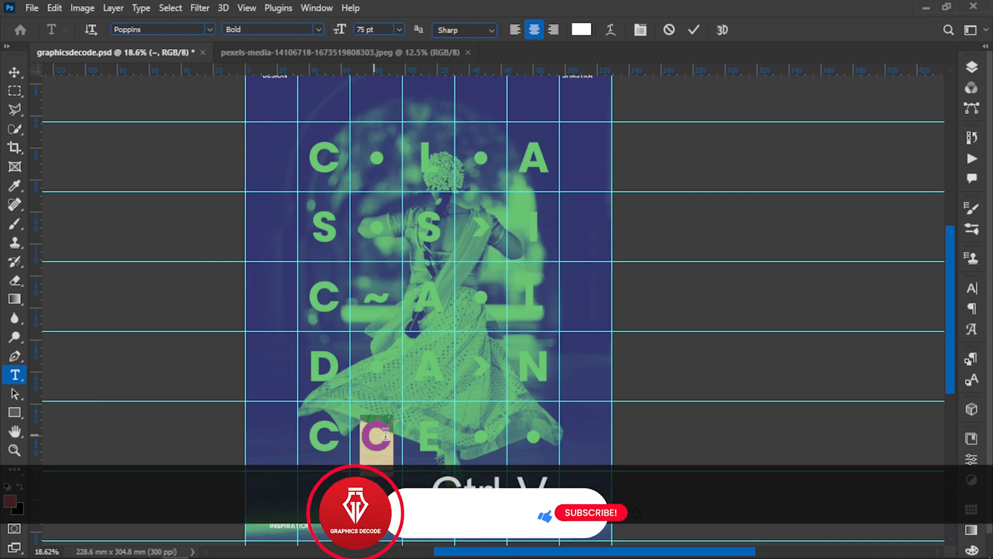
left_click(15, 71)
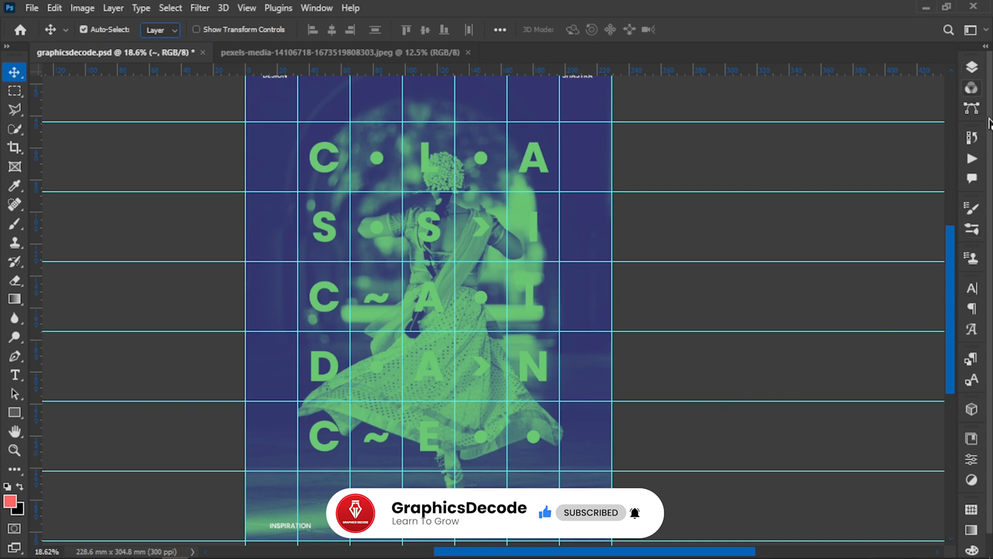
Examine the character settings used for the poster letters, including the font family.
left_click(972, 287)
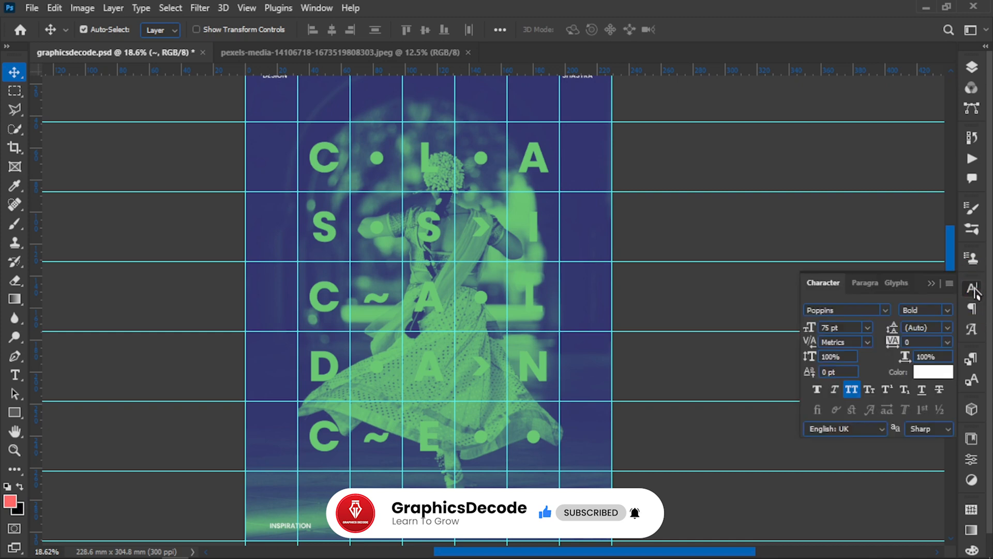
left_click_drag(807, 310, 864, 310)
left_click(931, 284)
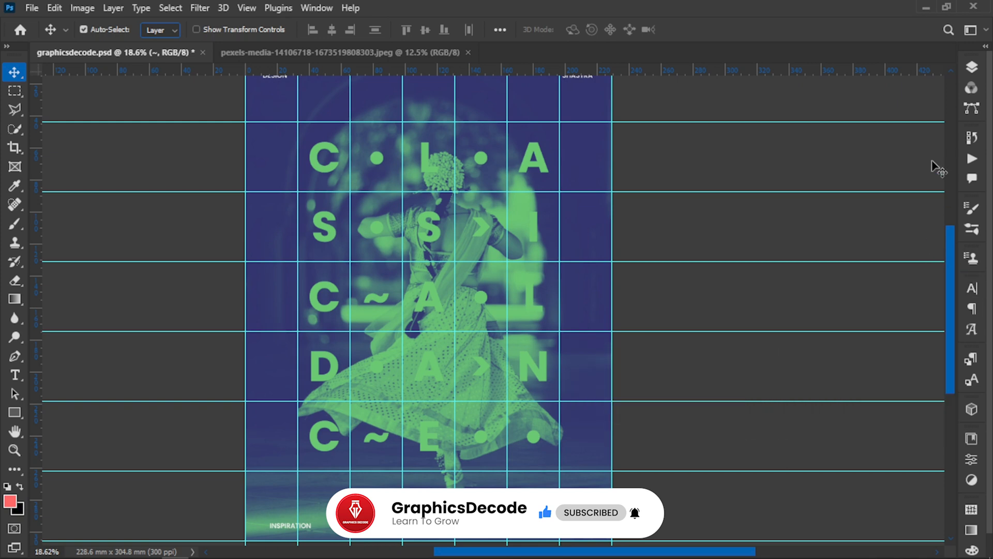
Show the layer list and collapse the row groups inside group 1.
left_click(972, 67)
left_click(825, 232)
left_click(825, 250)
left_click(824, 268)
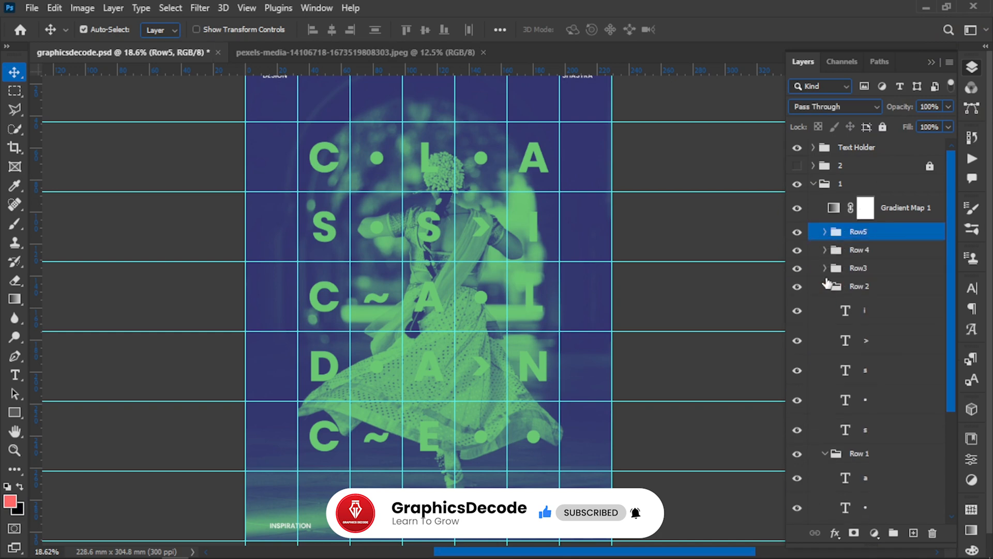
left_click(825, 286)
left_click(825, 304)
Move the groups Row 1 through Row5 together above the Gradient Map 1 layer within group 1.
left_click(885, 308)
left_click(880, 231, "shift")
left_click_drag(880, 232, 874, 194)
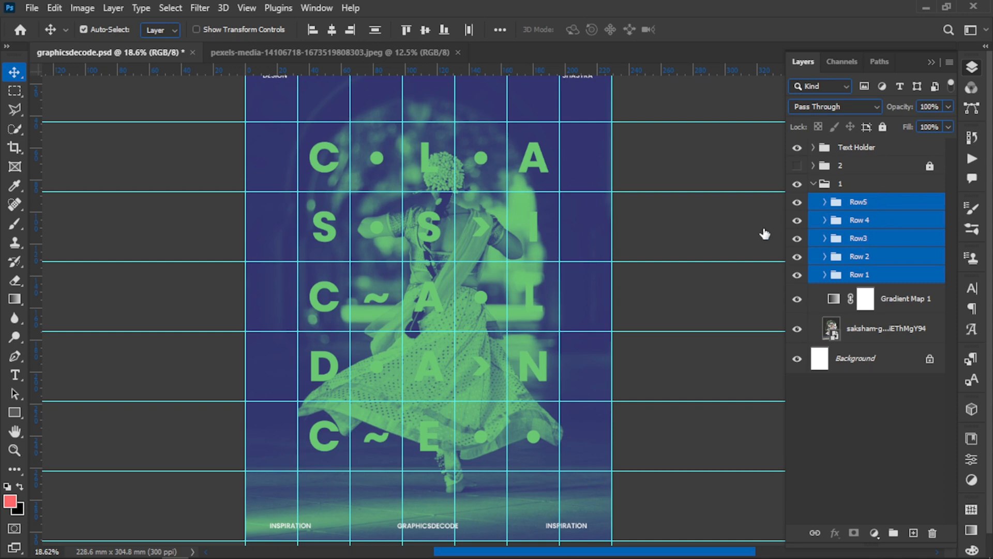
scroll(433, 290, "down", 2)
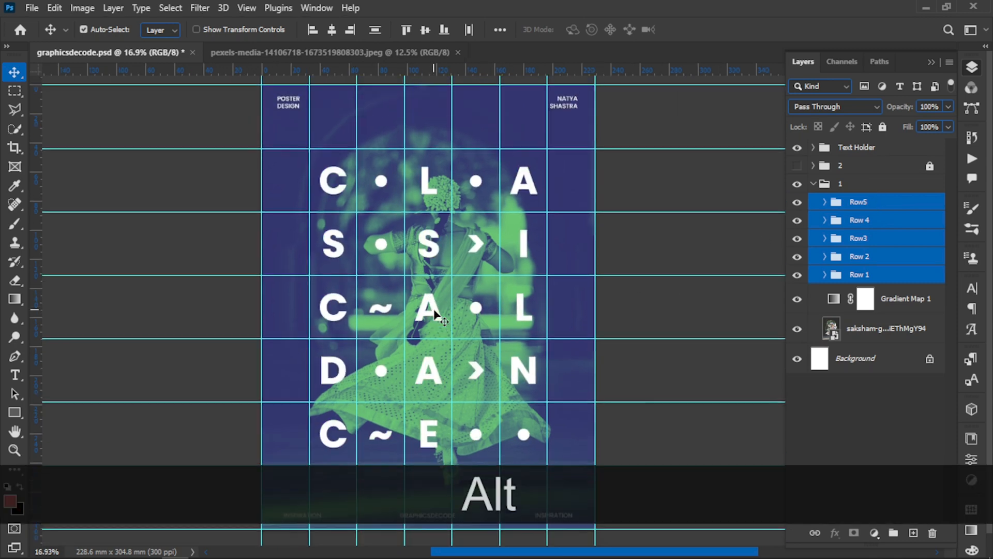
Select only the Row5 group and hide the guides over the poster.
left_click(878, 206)
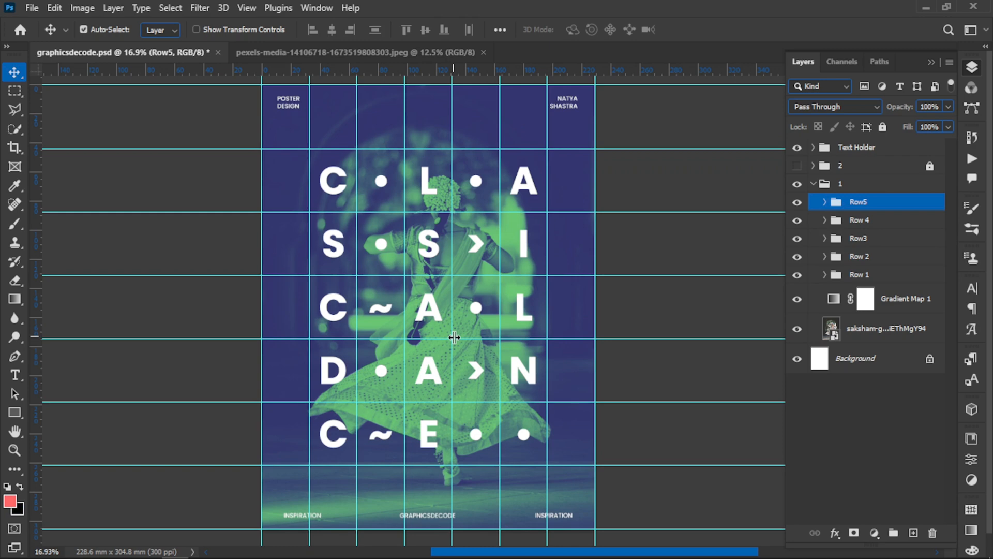
key("ctrl+semicolon")
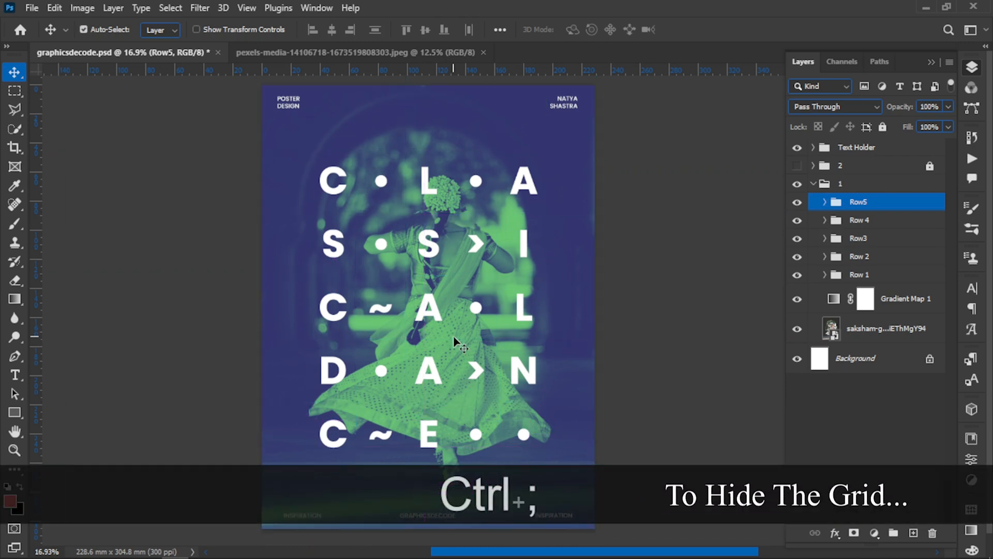
left_click(648, 329)
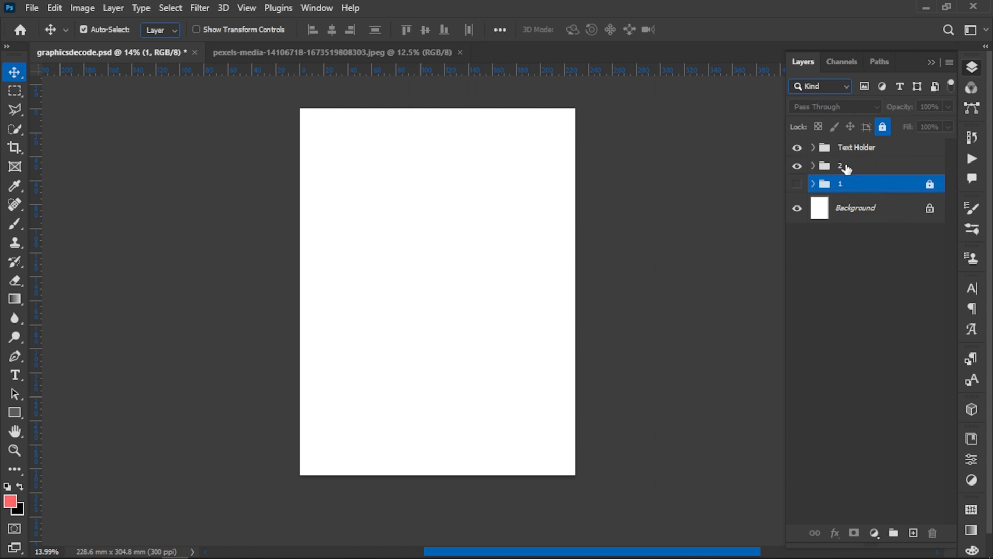
Expand group 2 and add a Solid Color fill layer with hex b34242 above its Shadow layer.
left_click(846, 167)
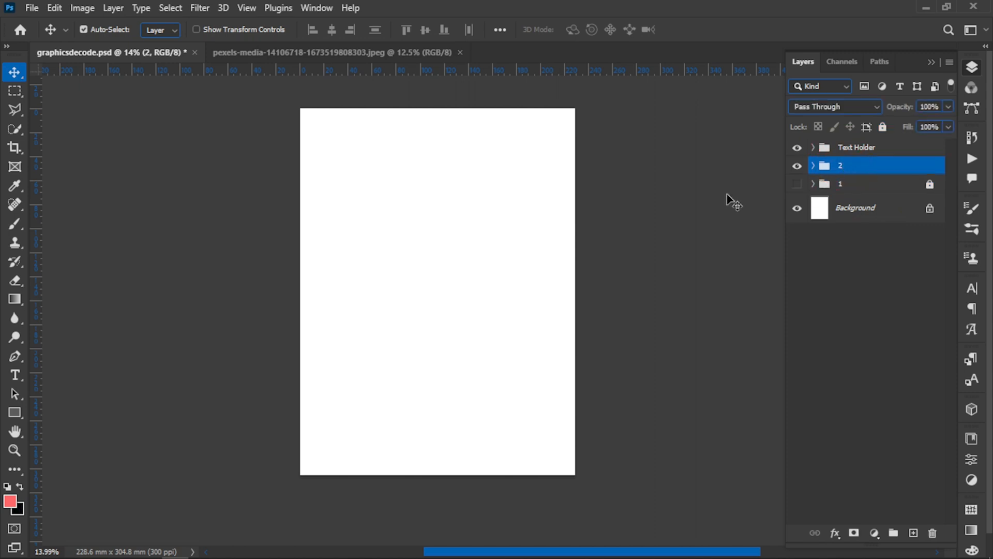
left_click(812, 165)
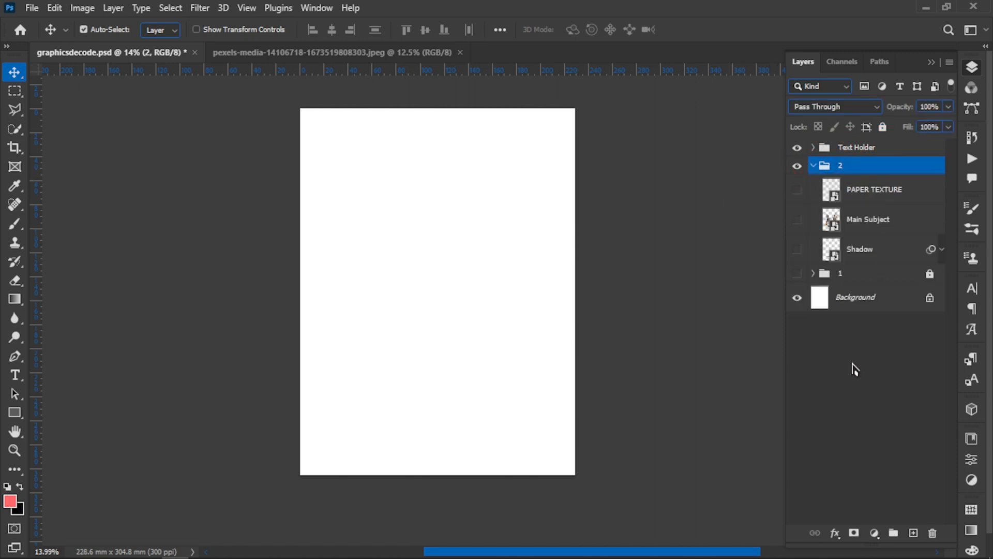
left_click(873, 254)
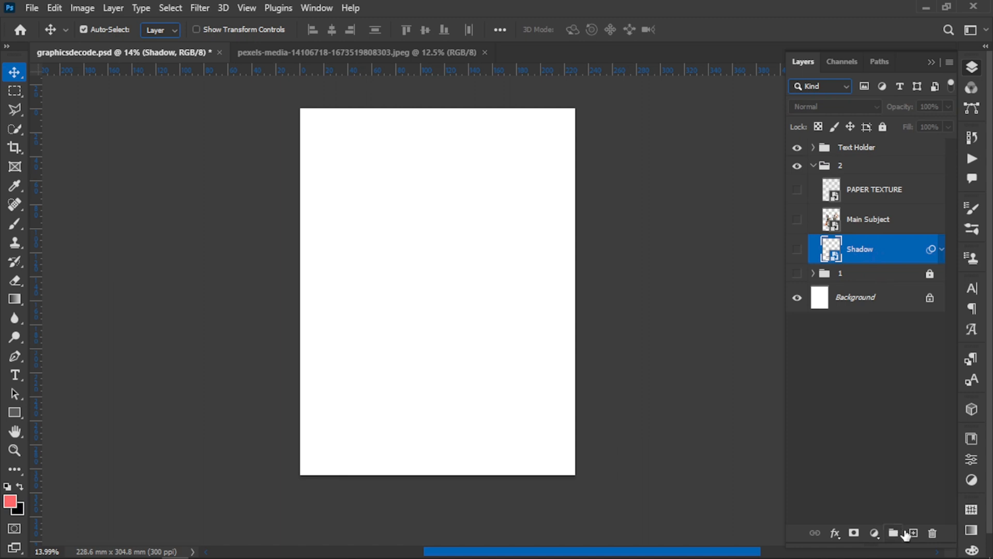
left_click(875, 534)
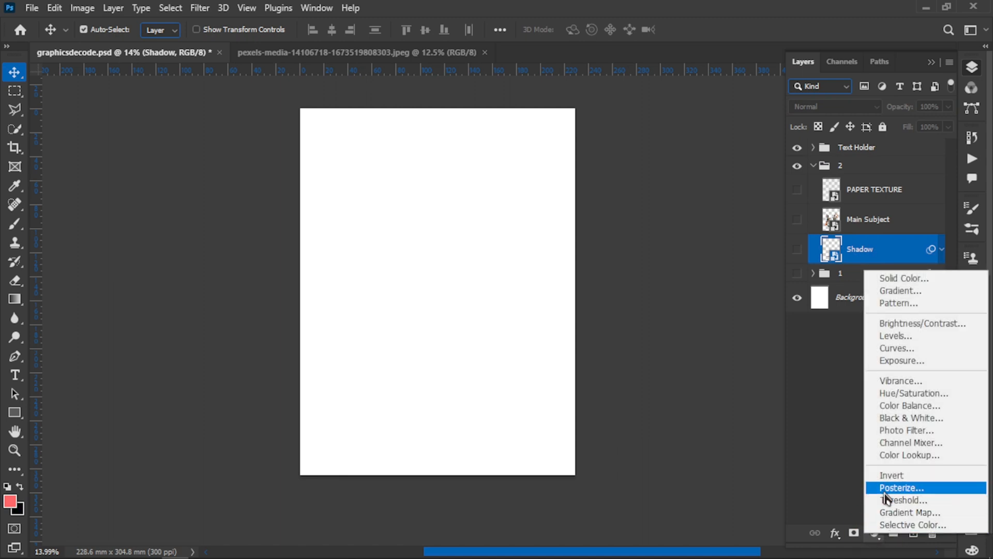
left_click(893, 281)
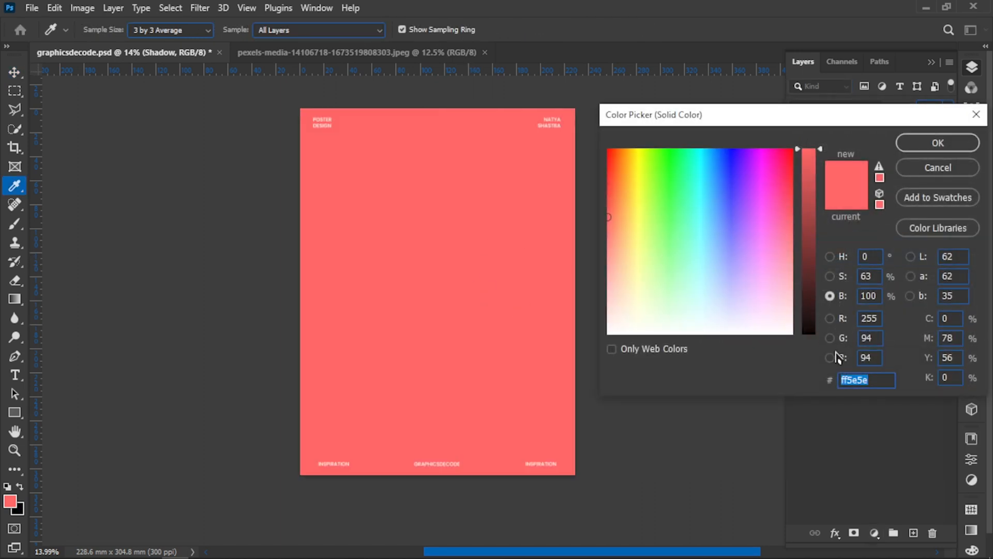
double_click(835, 382)
type("b34242")
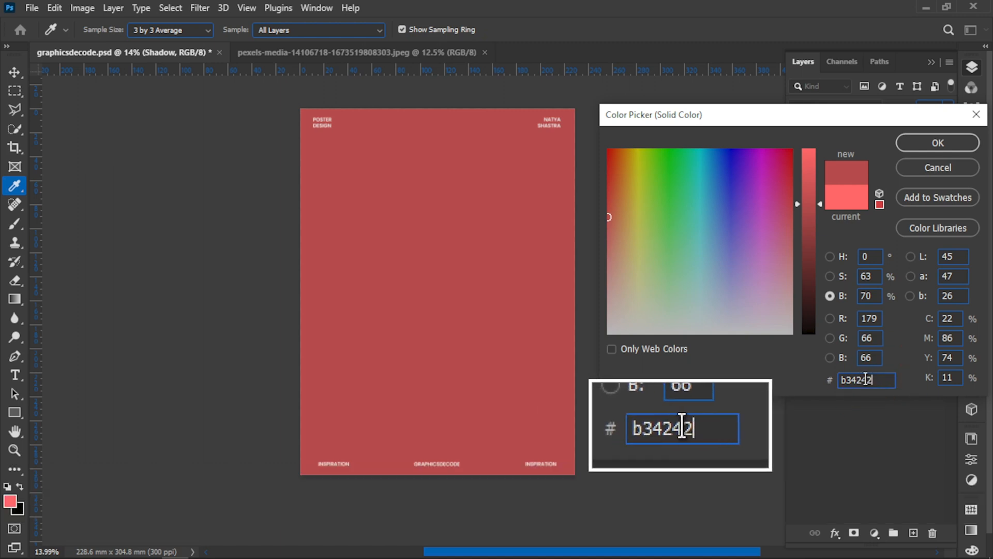
left_click(917, 145)
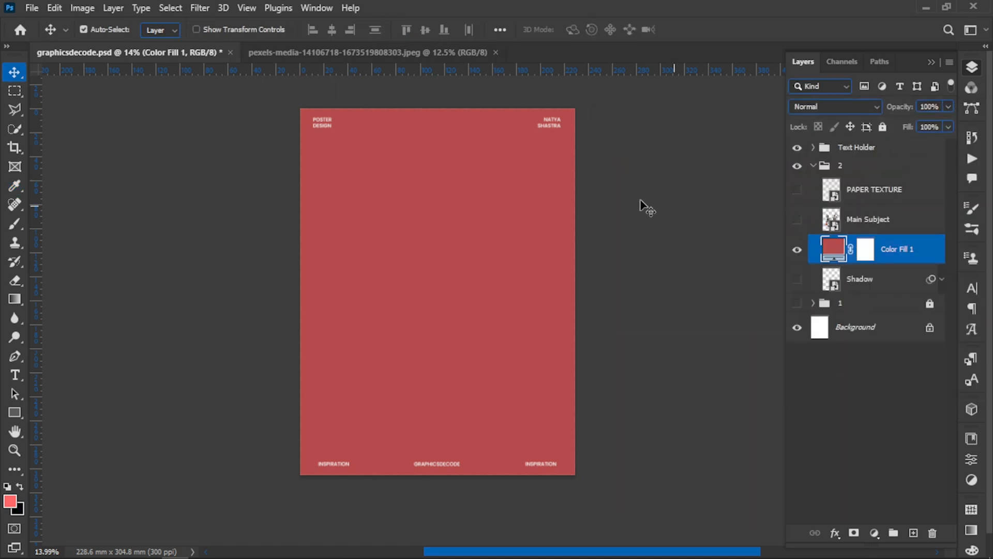
Select both dancers in the pexels photo with Select Subject and extend the selection around the left dancer's head.
left_click(440, 52)
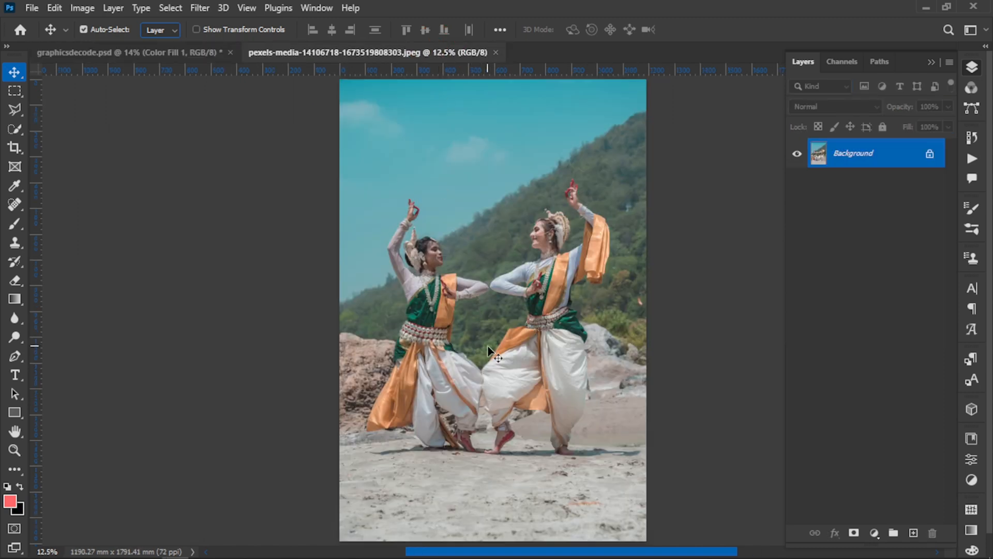
scroll(492, 354, "right", 3)
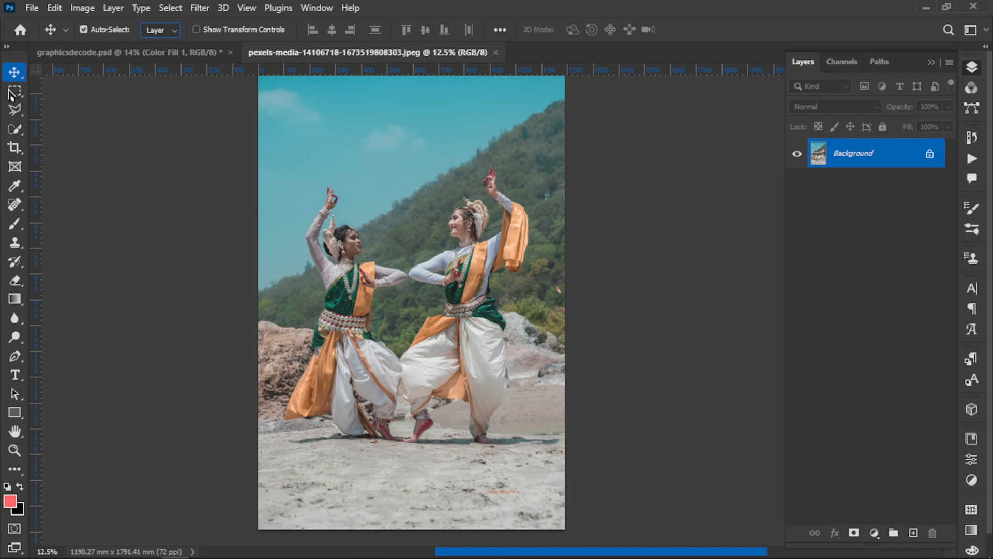
left_click(15, 131)
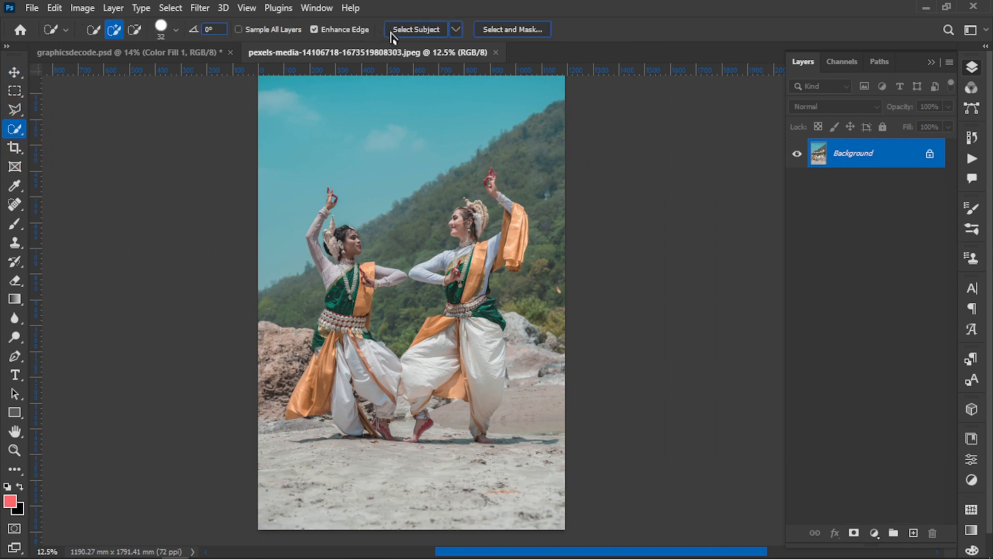
left_click(412, 36)
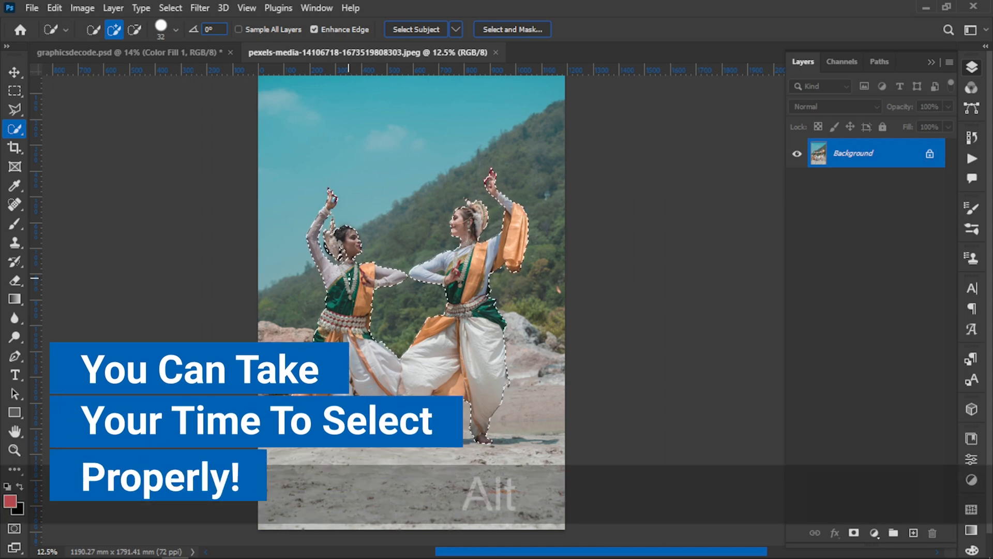
scroll(338, 245, "up", 5)
left_click_drag(338, 245, 340, 305)
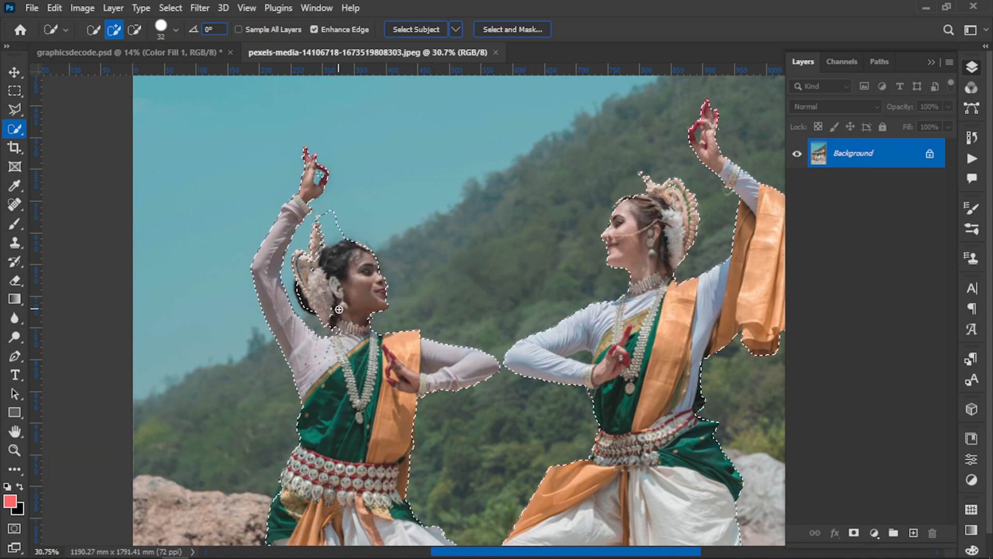
scroll(340, 313, "down", 5)
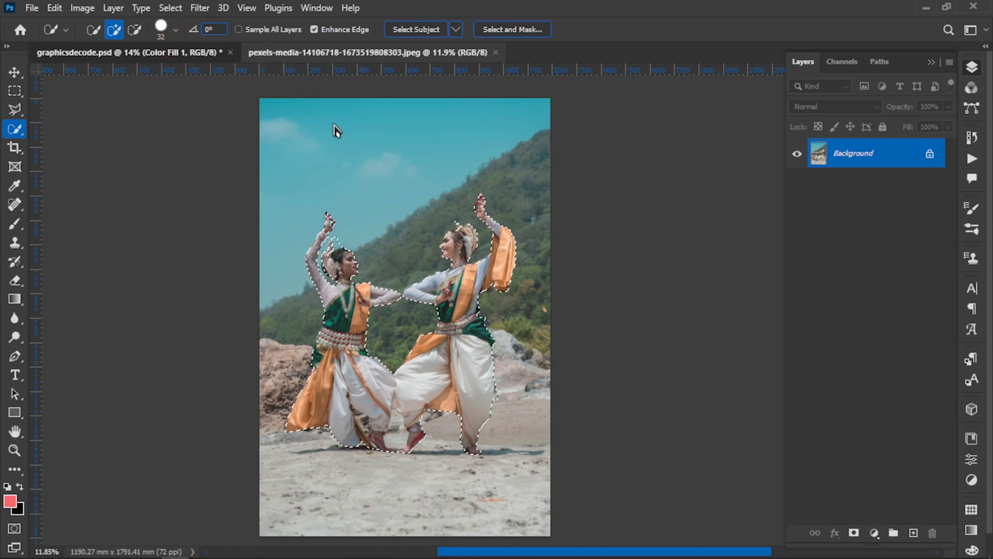
Return to the graphicsdecode.psd poster and show the Main Subject layer with the cut-out dancers.
key("ctrl+Tab")
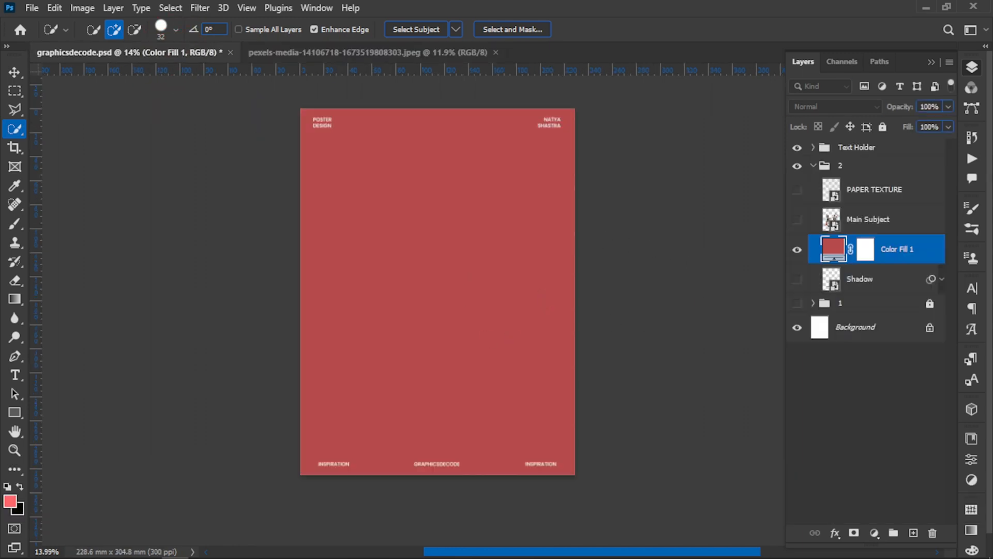
left_click(846, 225)
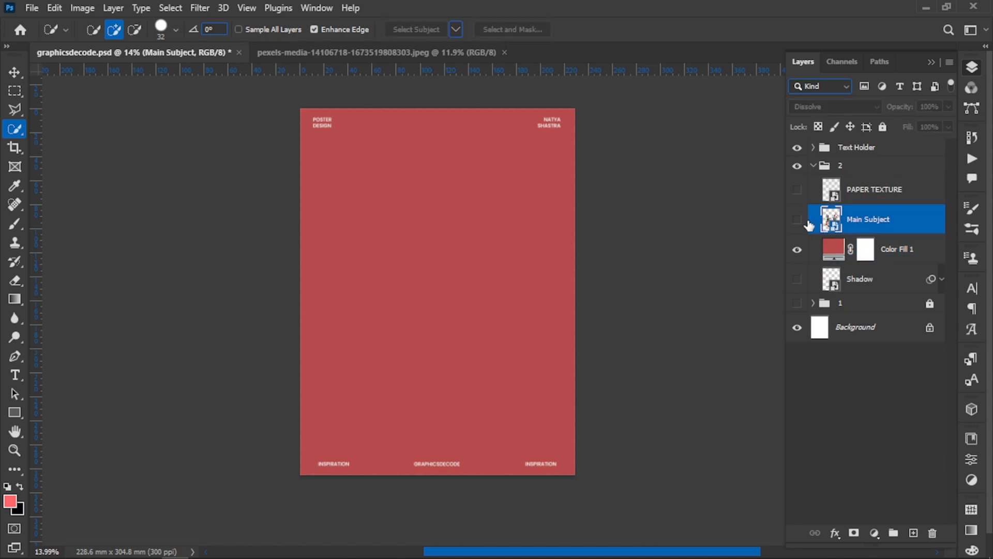
left_click(797, 221)
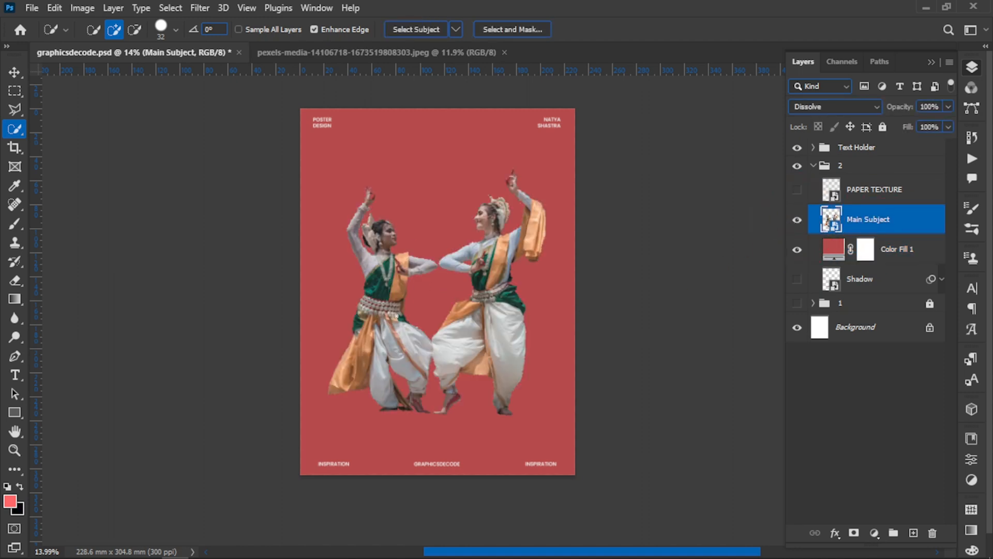
scroll(440, 299, "up", 1)
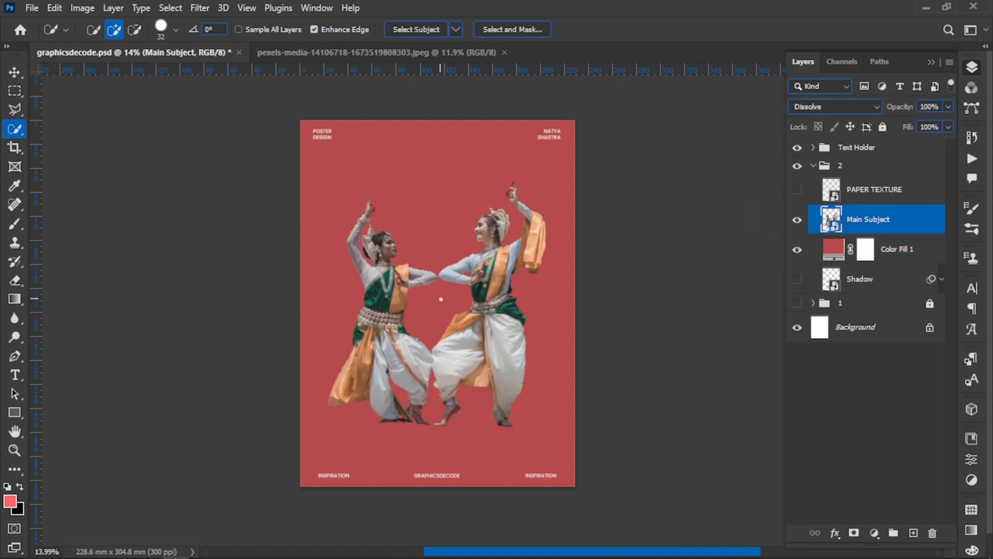
scroll(443, 307, "up", 3, "alt")
scroll(442, 345, "down", 2, "alt")
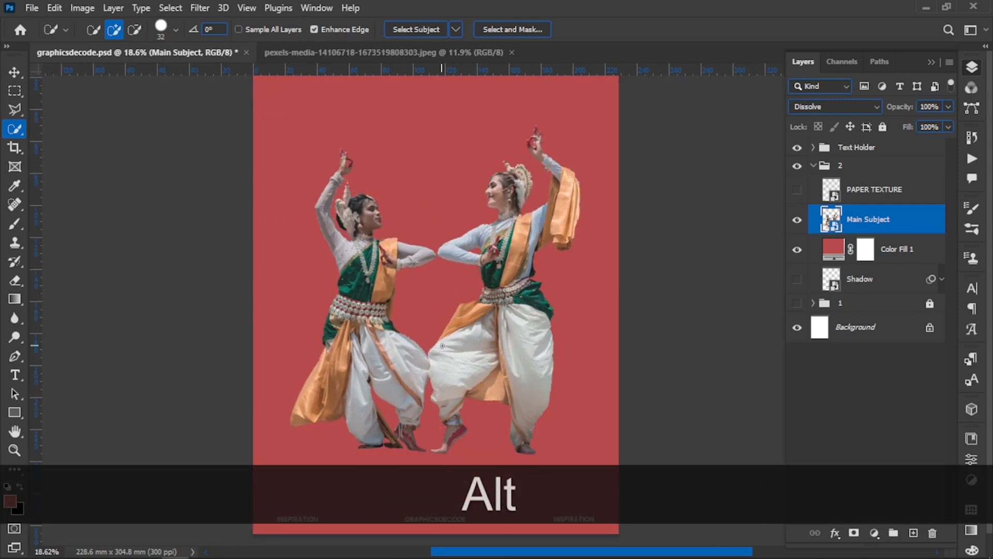
scroll(443, 345, "down", 2)
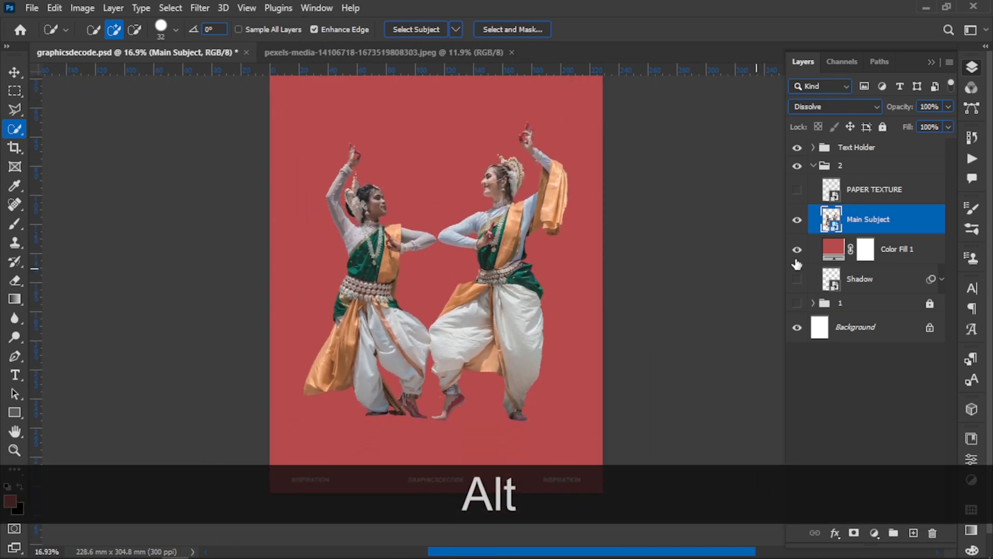
Move the Shadow layer between Main Subject and the red color fill, and turn on its visibility.
left_click(896, 224)
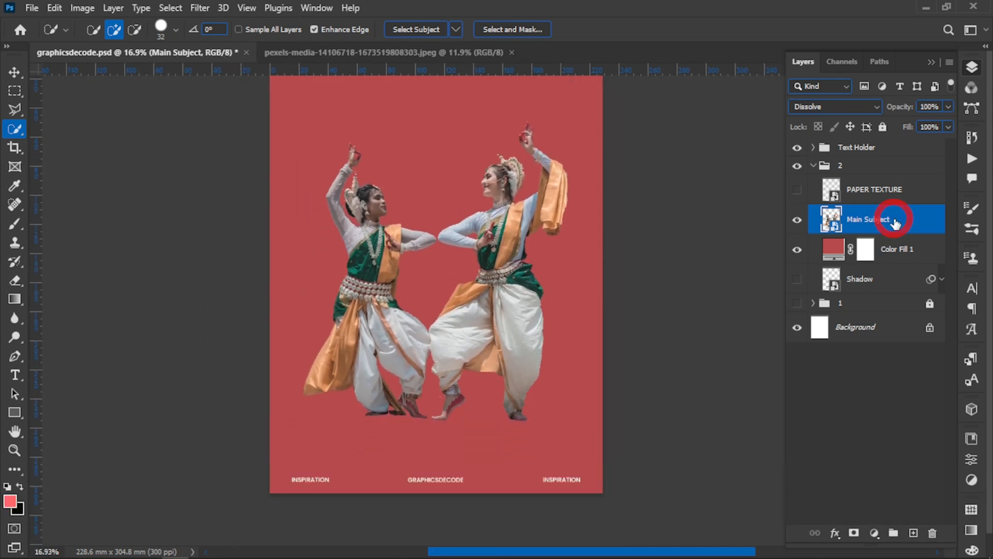
left_click(883, 286)
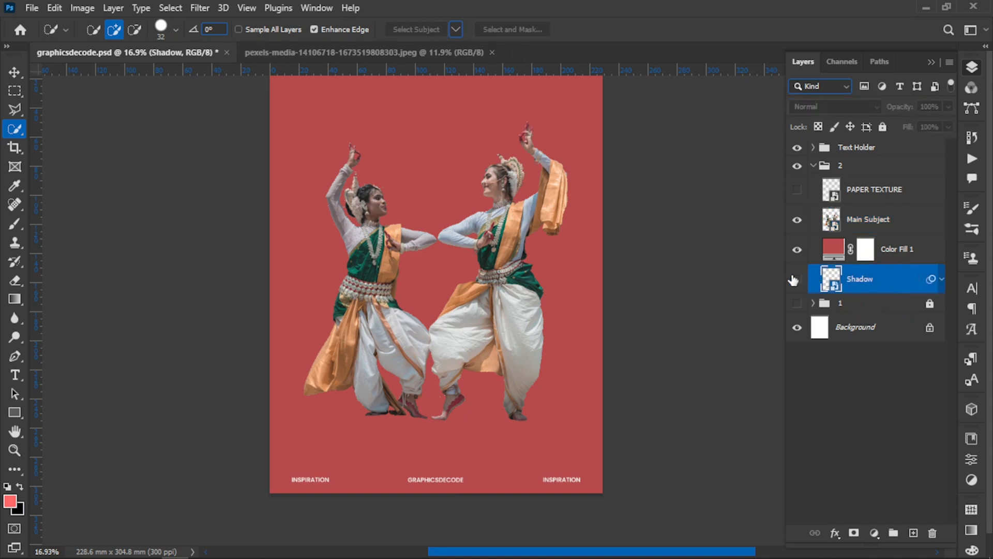
left_click_drag(887, 277, 882, 235)
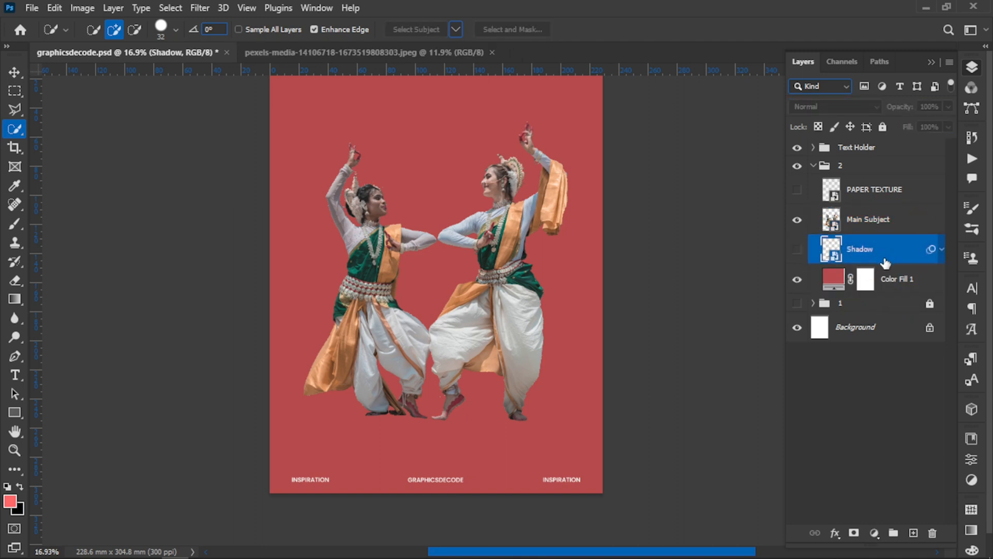
left_click(798, 251)
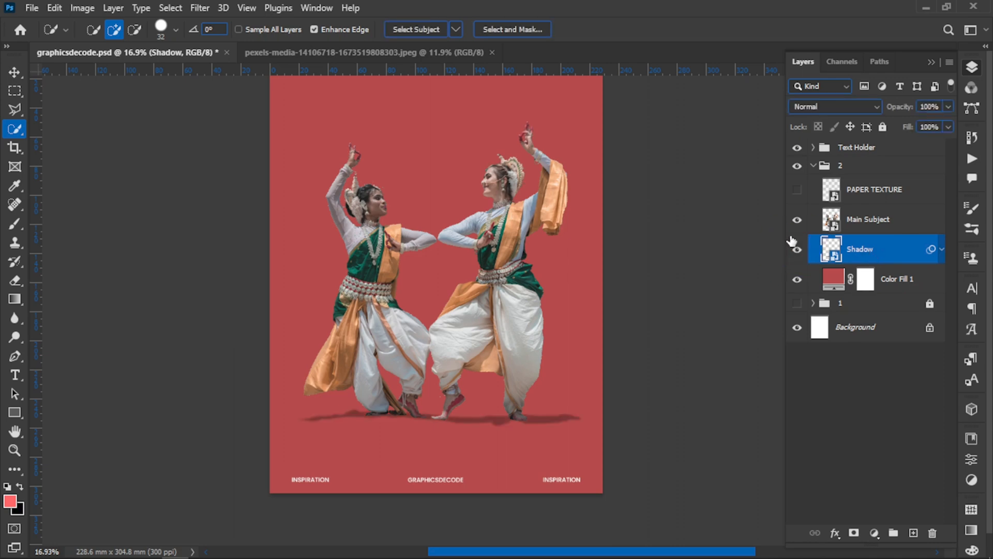
Clear the selection in the pexels dancers photo and examine the ground shadow beneath their feet.
left_click(430, 54)
scroll(599, 373, "up", 4)
key("ctrl+d")
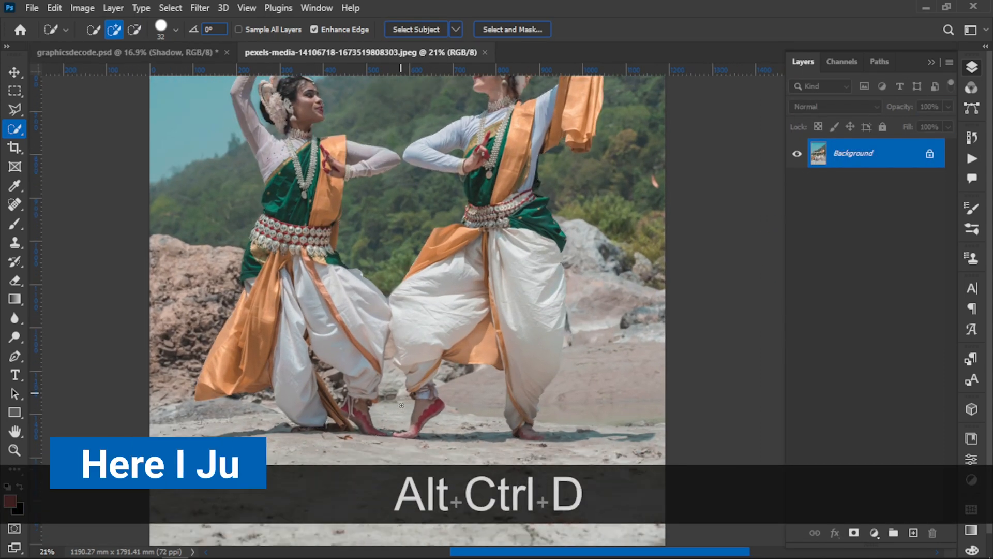
scroll(599, 373, "down", 5)
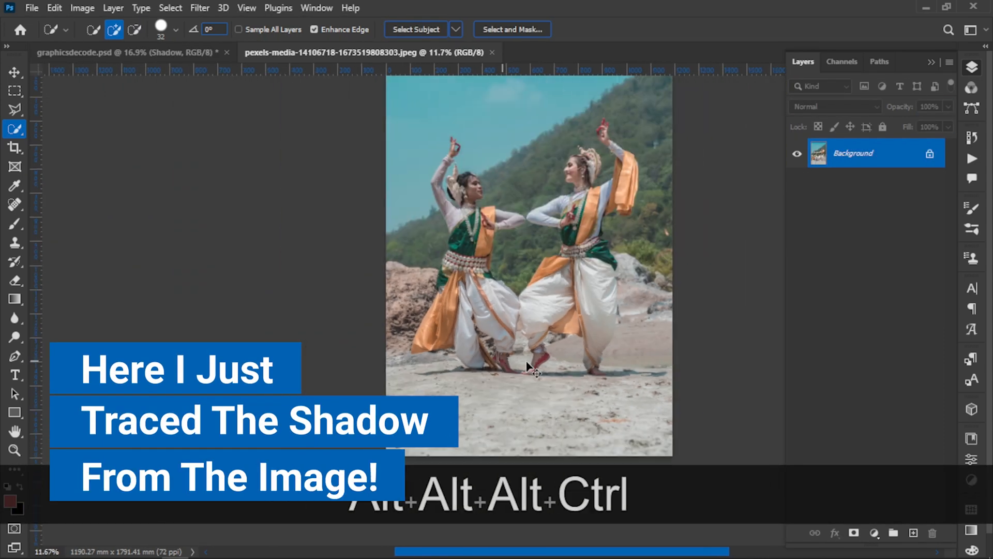
Open the poster's Shadow smart object, inspect the solid fill colour of its traced shape, and return to graphicsdecode.psd.
key("ctrl+Tab")
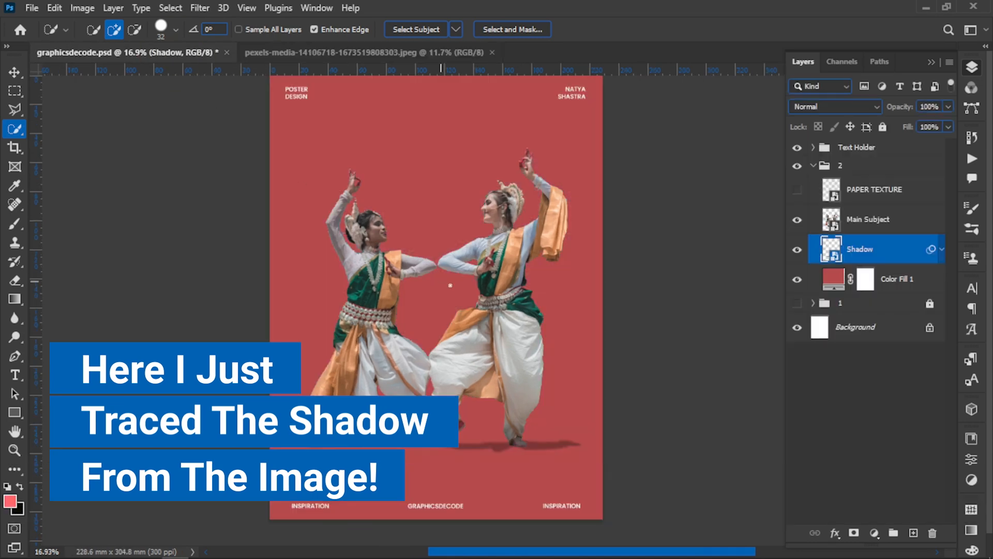
double_click(832, 249)
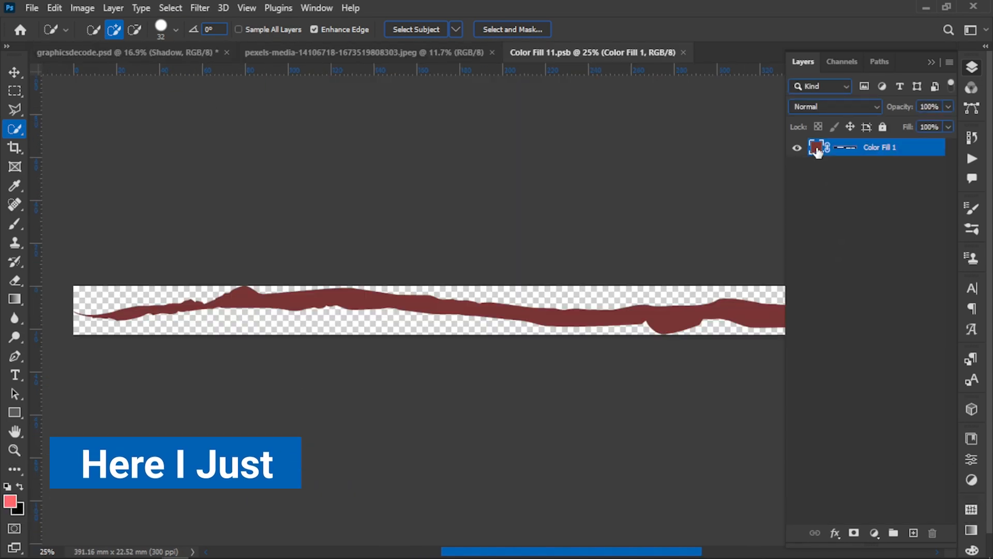
double_click(817, 148)
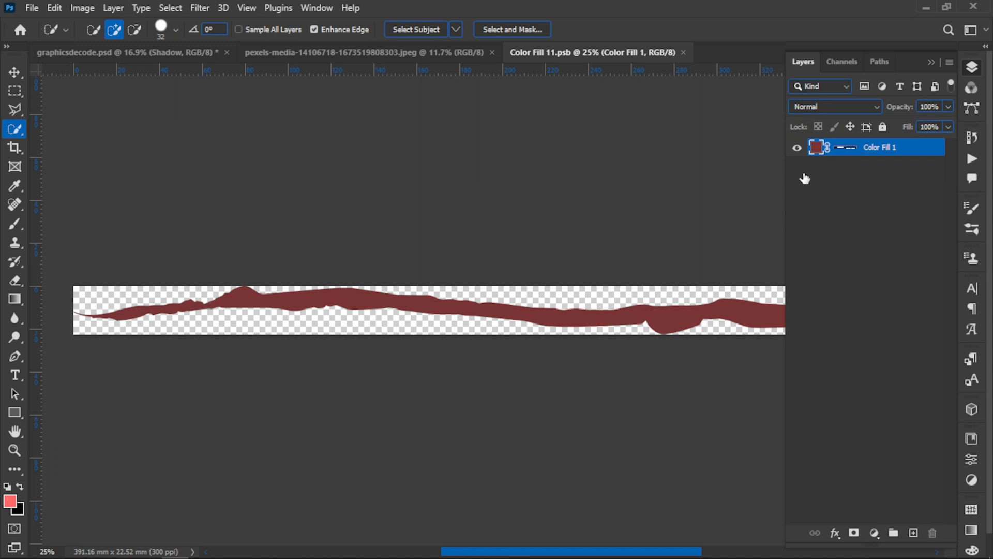
left_click(876, 381)
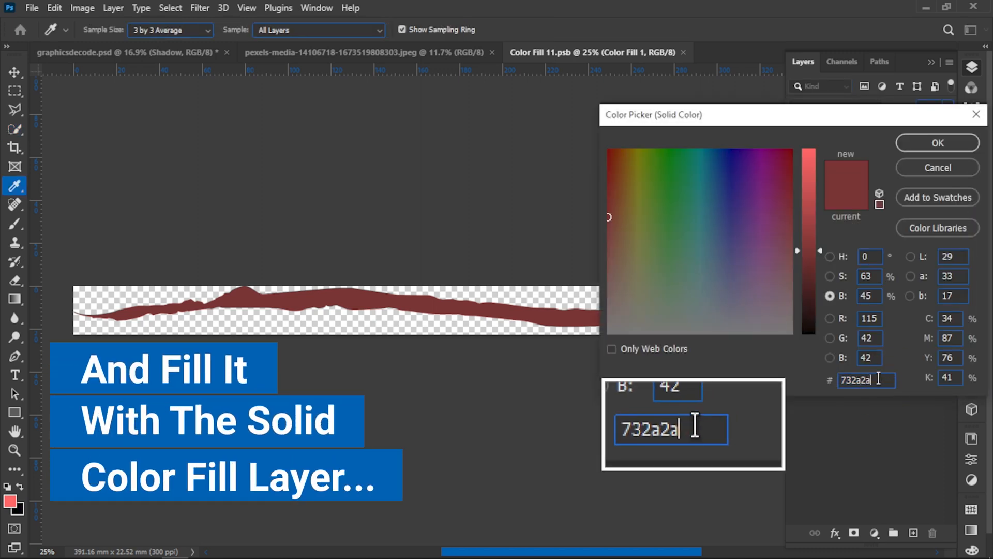
left_click(913, 145)
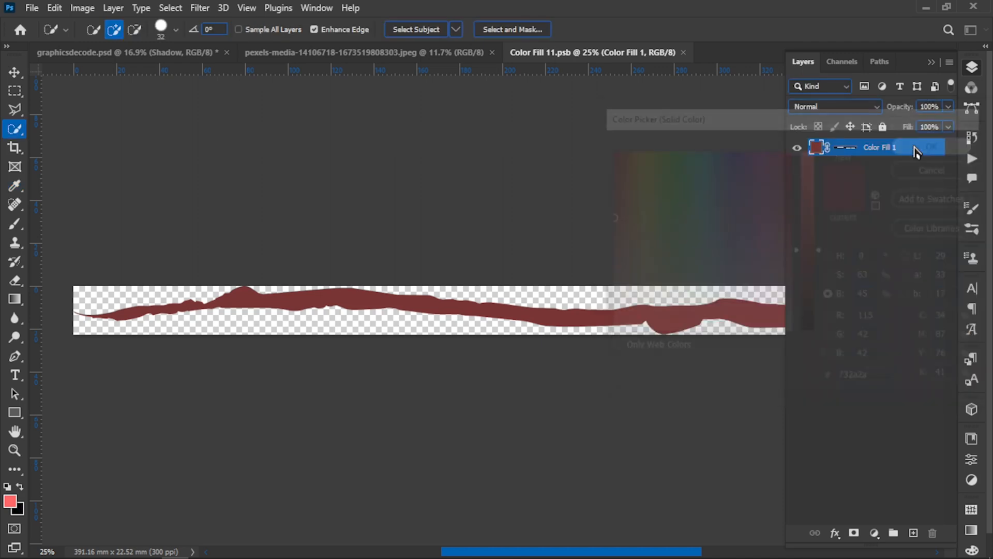
key("ctrl+w")
left_click(492, 223)
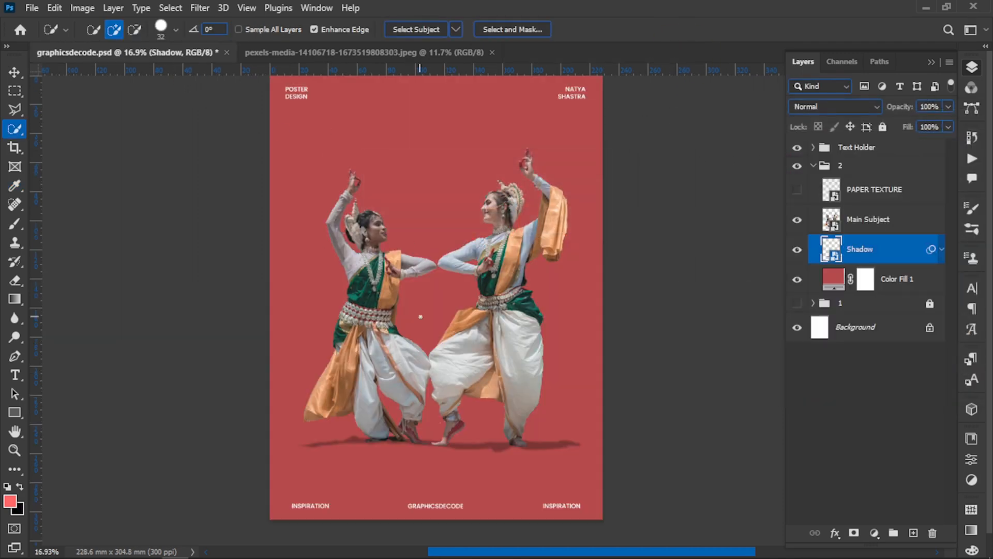
Add a Black & White adjustment with the Blue Filter preset directly above the Main Subject layer.
scroll(420, 316, "up", 1)
left_click(872, 230)
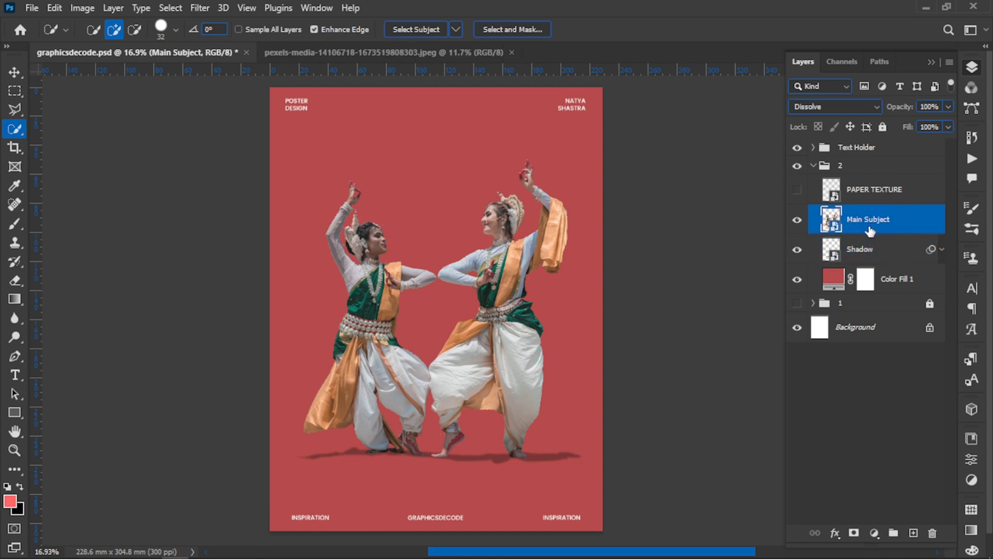
left_click(874, 532)
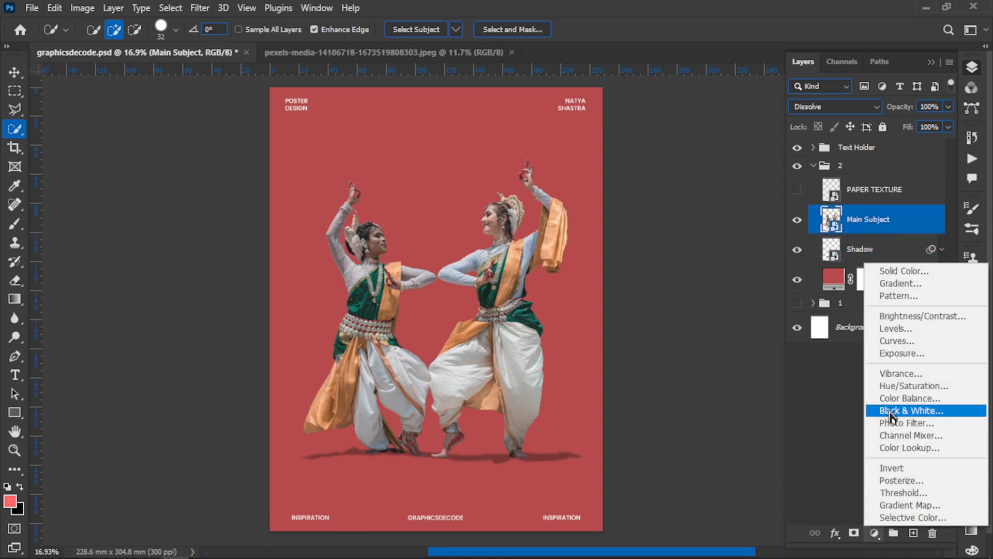
left_click(890, 413)
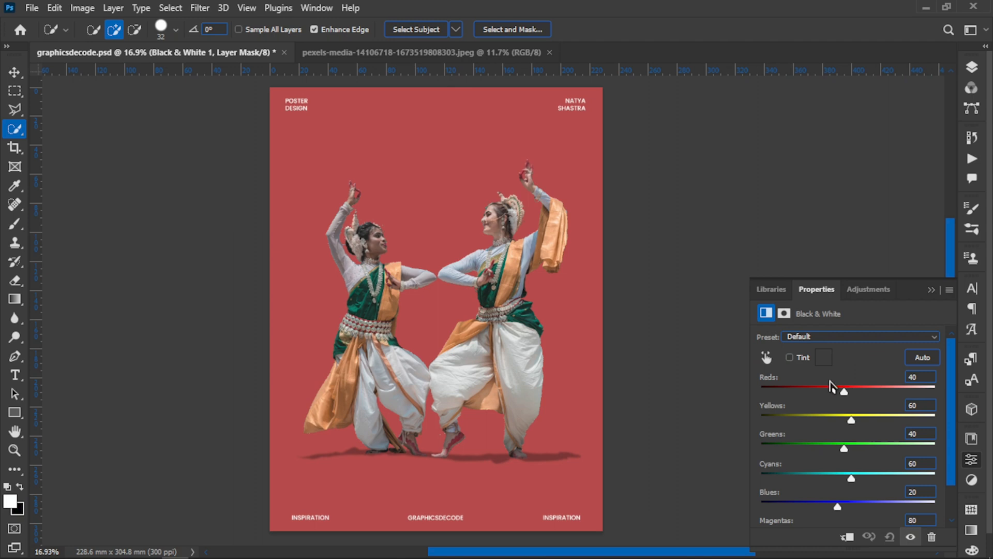
left_click(828, 337)
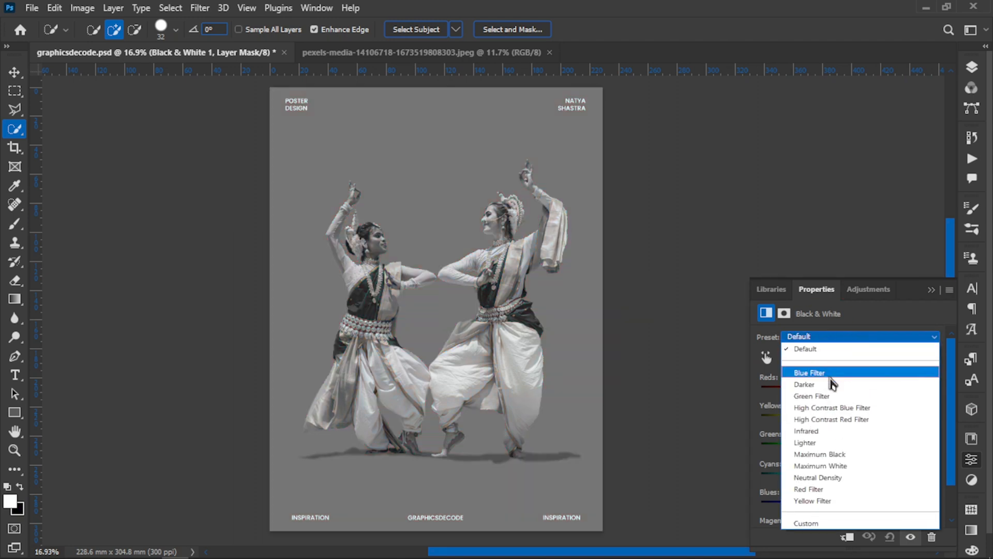
left_click(829, 375)
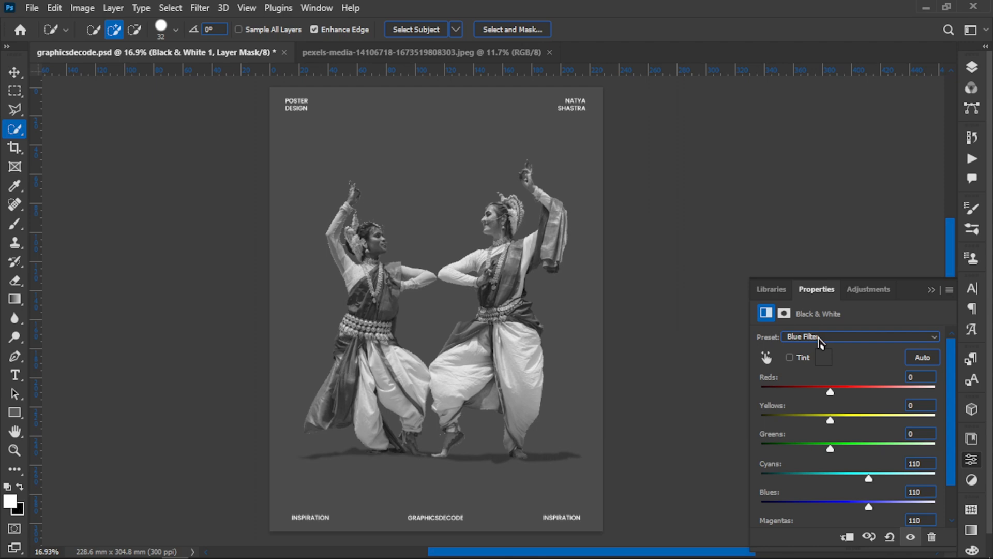
left_click(931, 290)
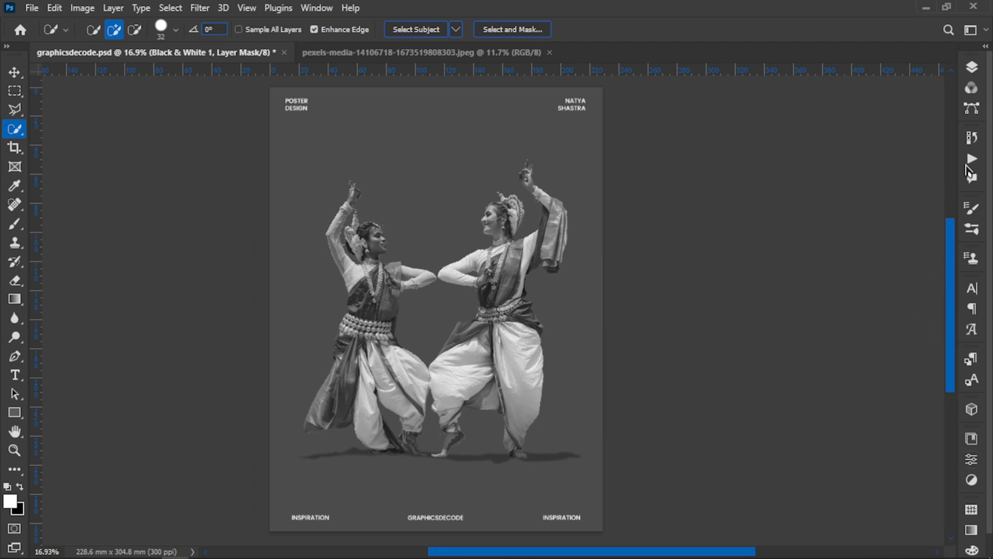
Clip the Black & White adjustment to the Main Subject layer.
left_click(971, 68)
right_click(822, 217)
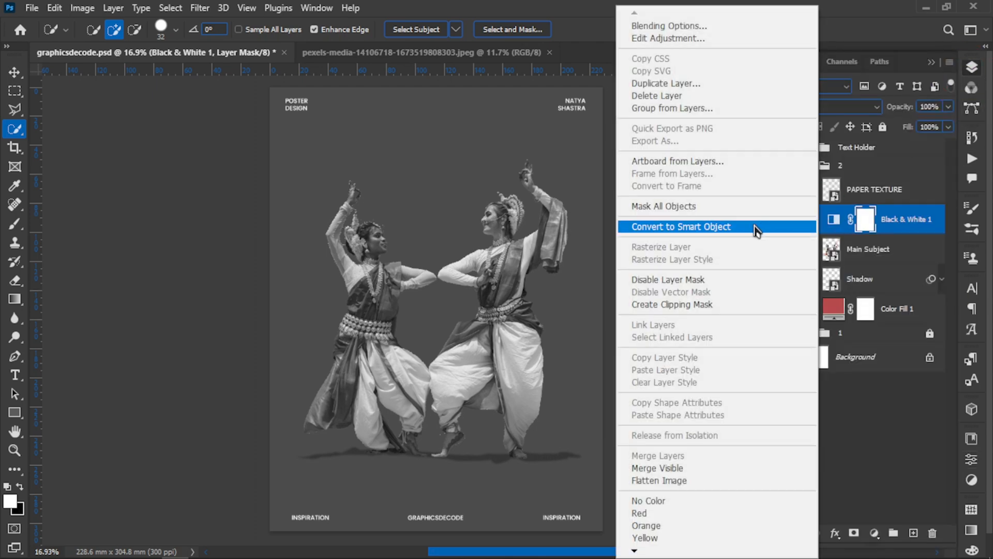
left_click(683, 307)
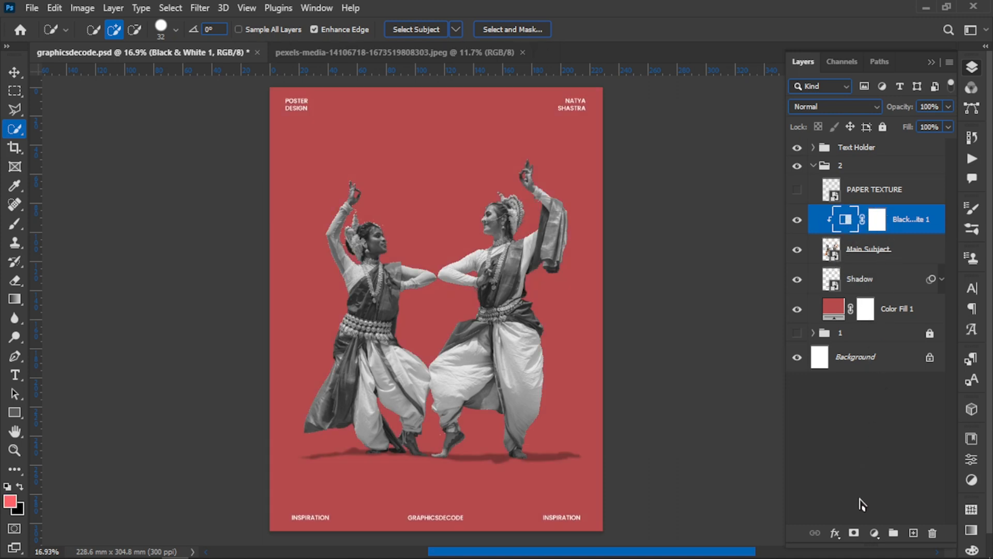
Add a Gradient Map adjustment above the Black & White layer and clip it to the Main Subject.
left_click(874, 534)
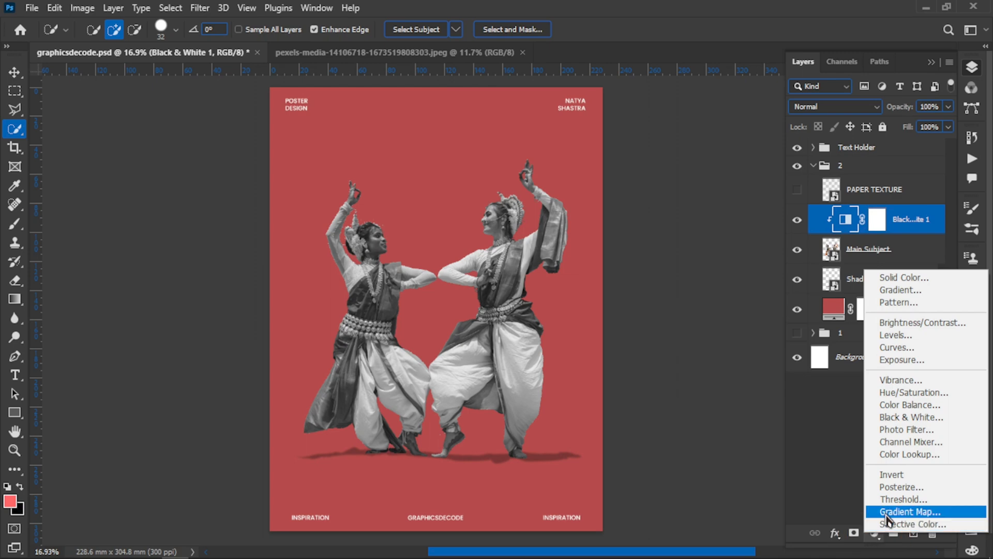
left_click(887, 513)
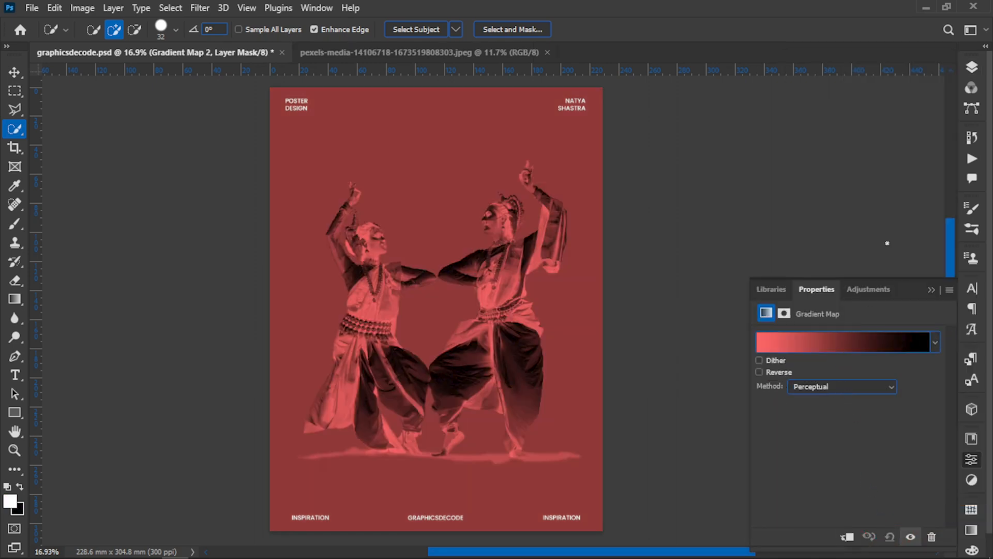
left_click(972, 68)
left_click(833, 220)
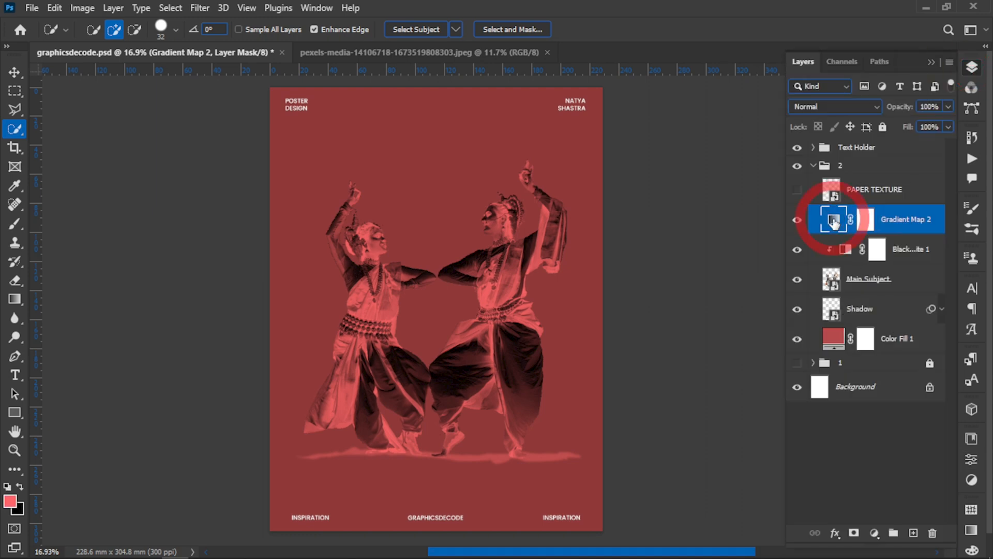
left_click(833, 224, "alt")
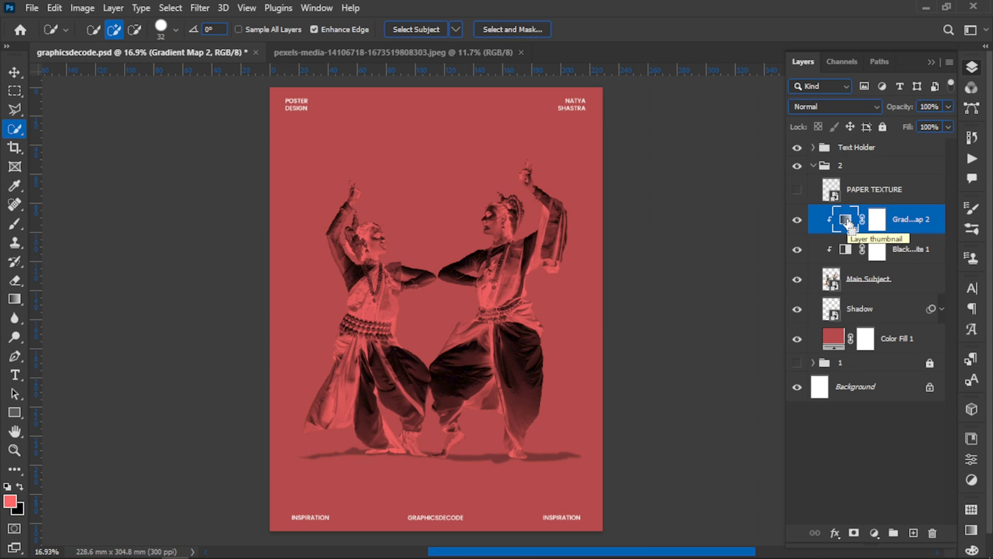
Apply the red-to-yellow SG Duotone 16 preset to the clipped Gradient Map.
double_click(846, 220)
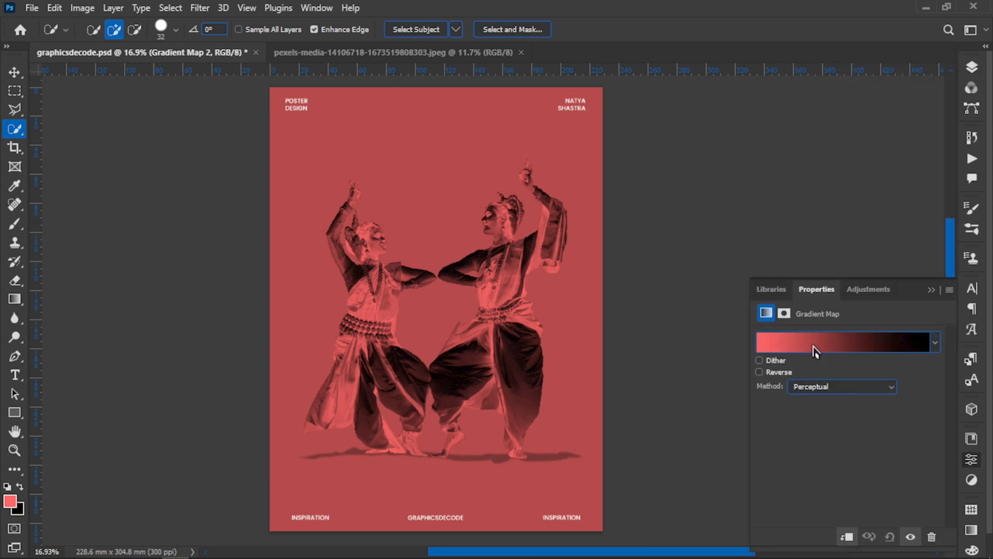
left_click(816, 352)
left_click_drag(889, 134, 889, 261)
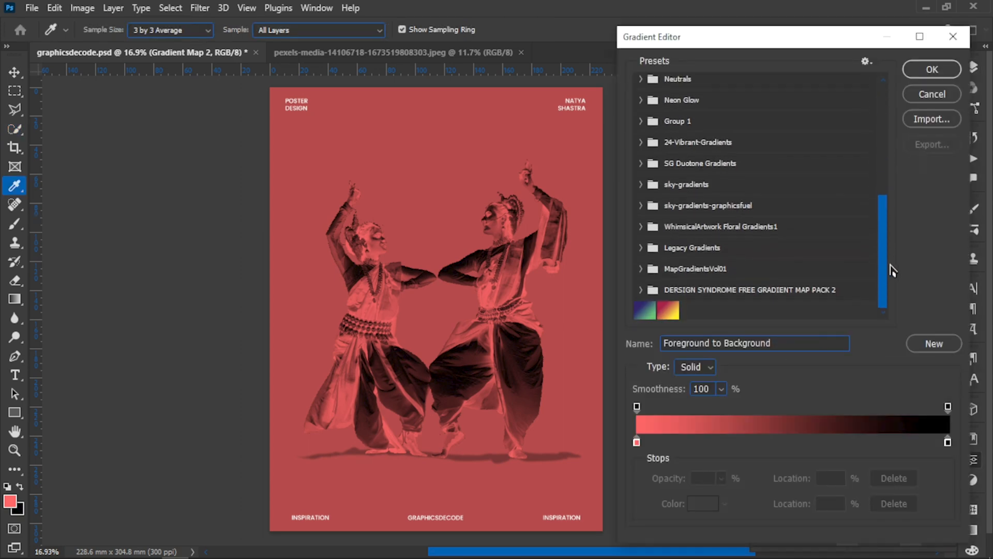
left_click(673, 309)
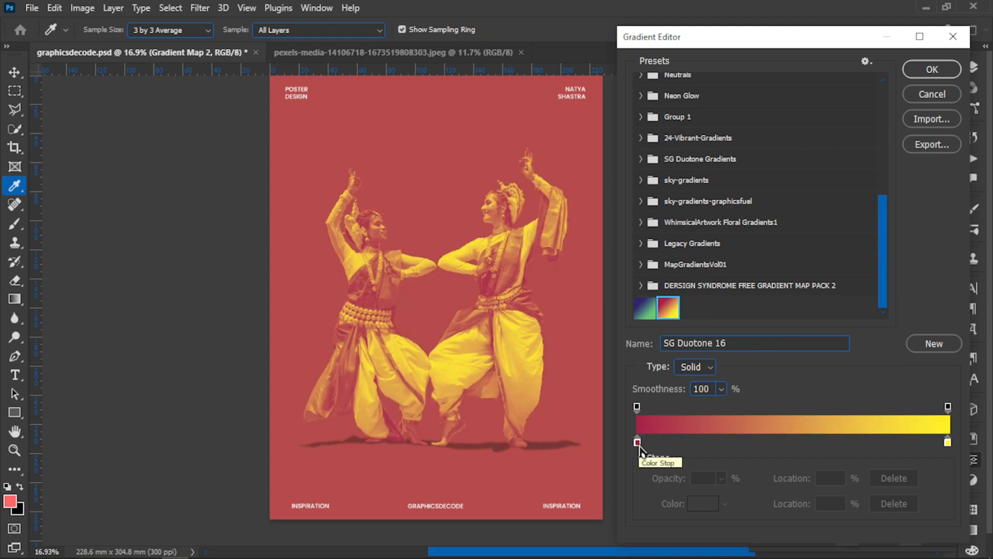
Confirm the gradient's colour stops as a31740 at 0% and fff218 at 100%, and accept the gradient.
double_click(638, 443)
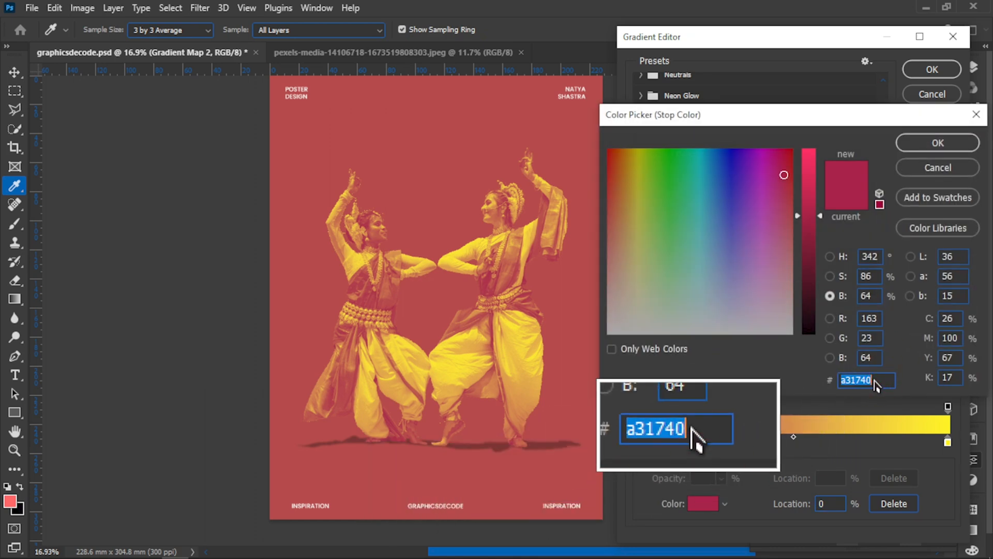
left_click(875, 380)
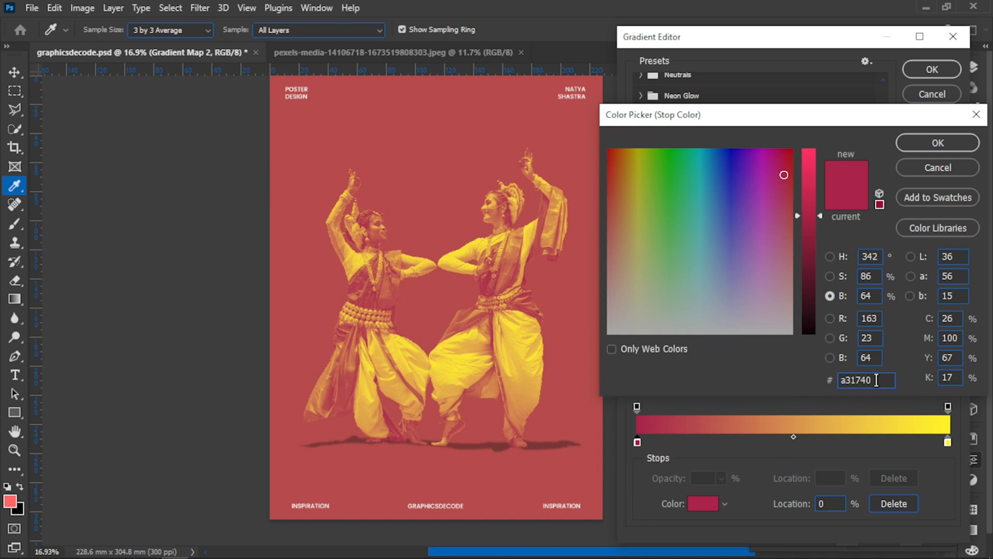
left_click(938, 150)
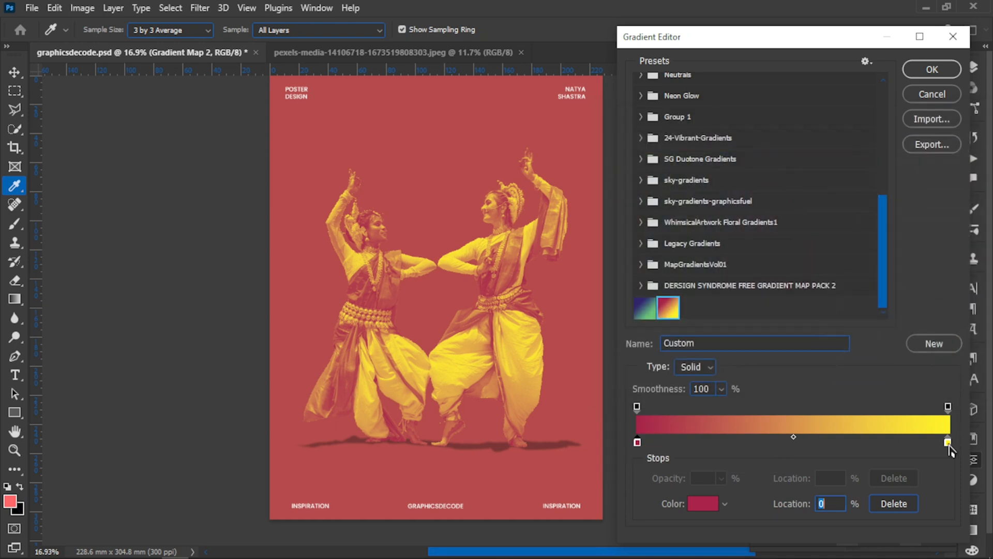
double_click(948, 443)
left_click(870, 381)
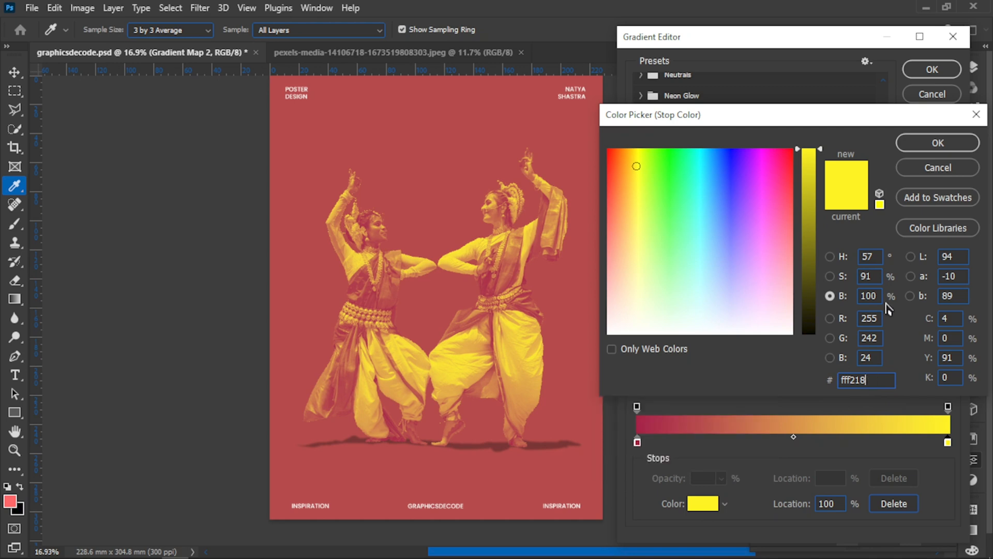
left_click(913, 147)
left_click(932, 70)
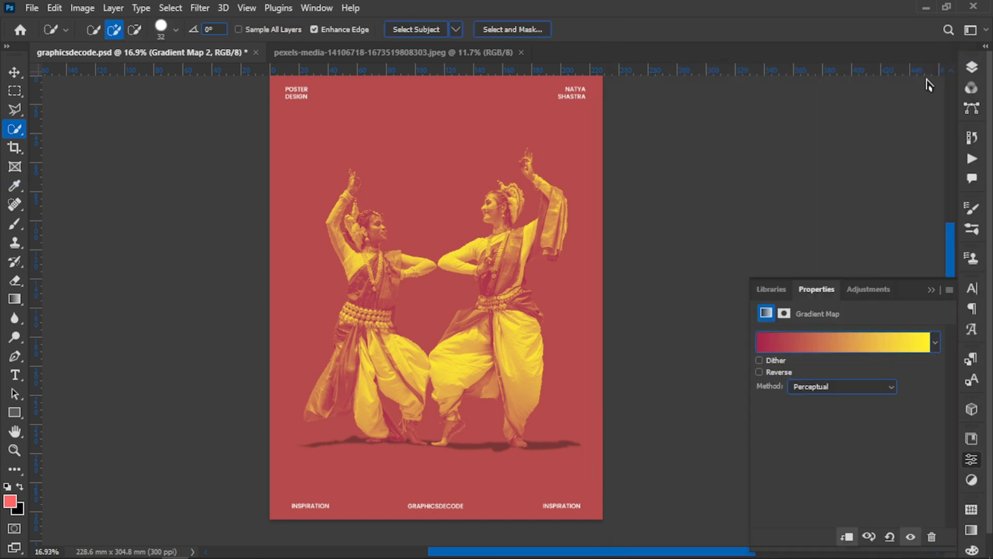
left_click(928, 291)
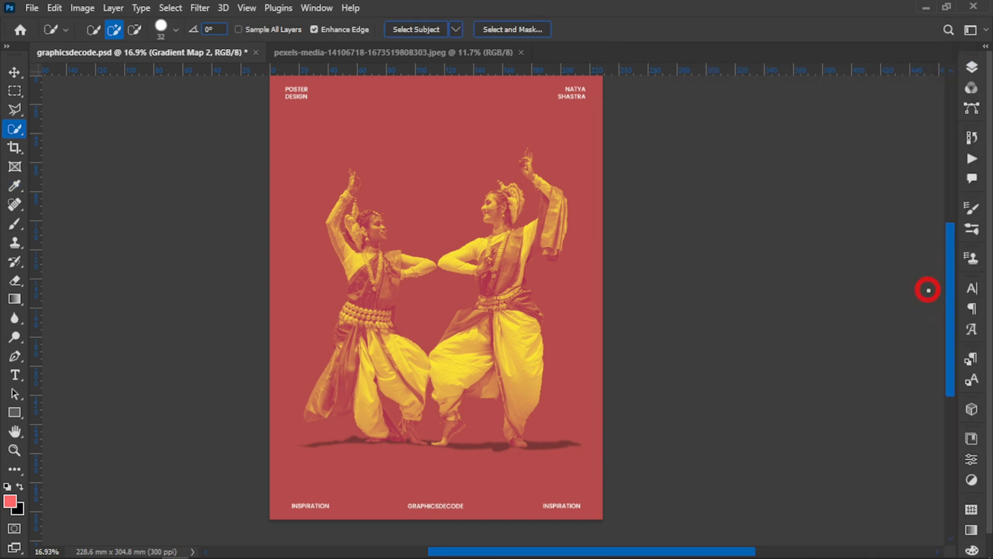
Copy the five letter row groups from group 1 into group 2, directly below the PAPER TEXTURE layer.
left_click(972, 71)
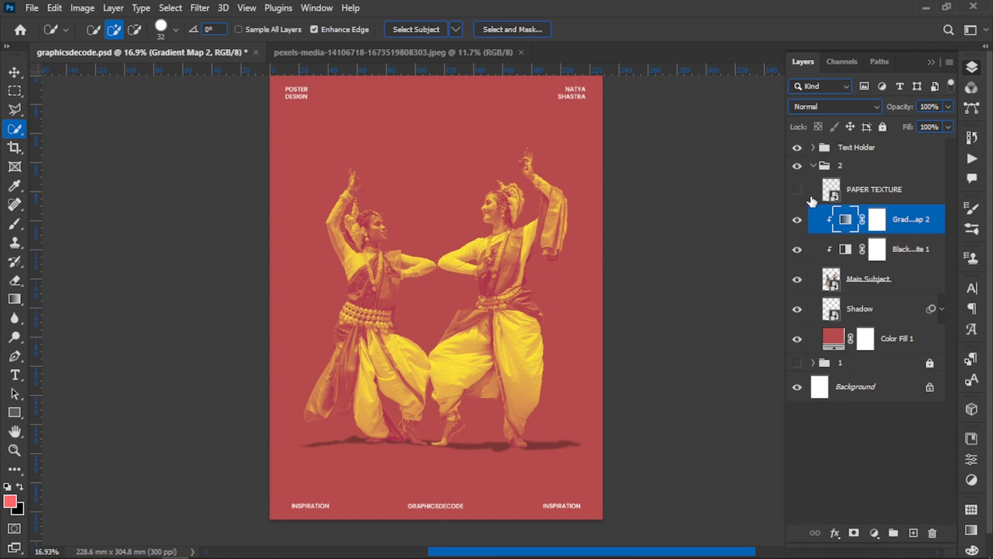
left_click(813, 362)
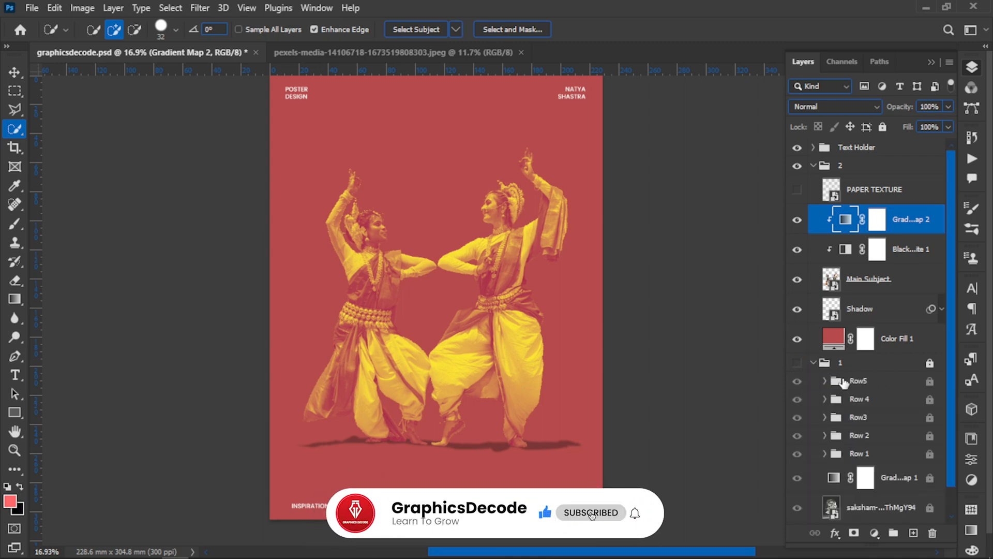
left_click(874, 455)
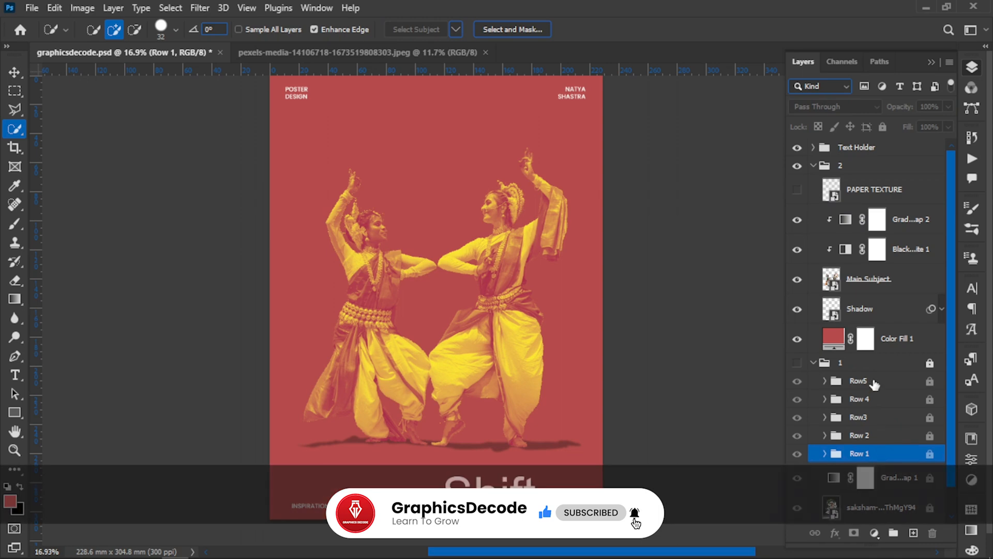
left_click(874, 382, "shift")
left_click_drag(874, 384, 870, 266)
left_click(813, 453)
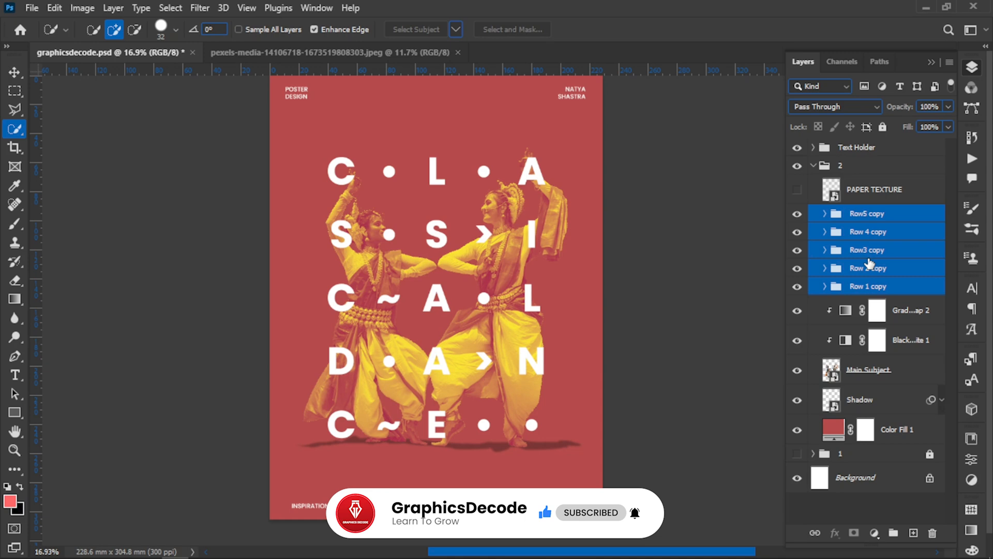
Show the PAPER TEXTURE layer with Overlay blending at 40% opacity, and save the poster.
left_click(831, 190)
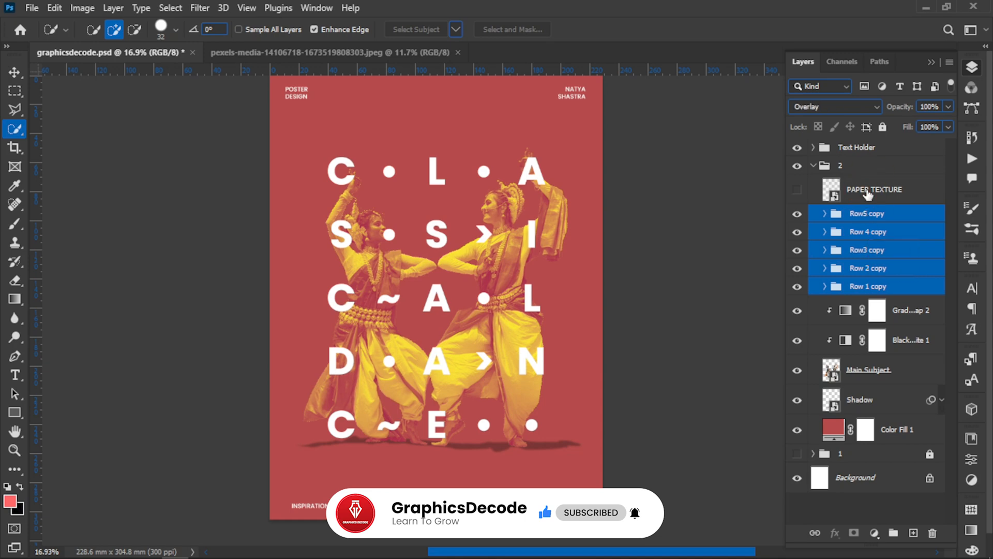
left_click(799, 190)
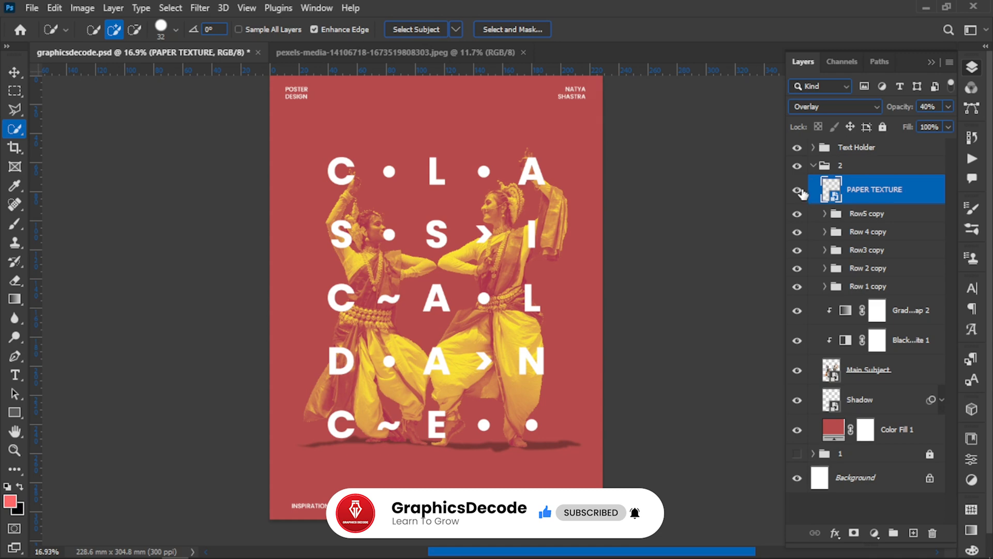
scroll(468, 240, "down", 1)
scroll(468, 240, "up", 1)
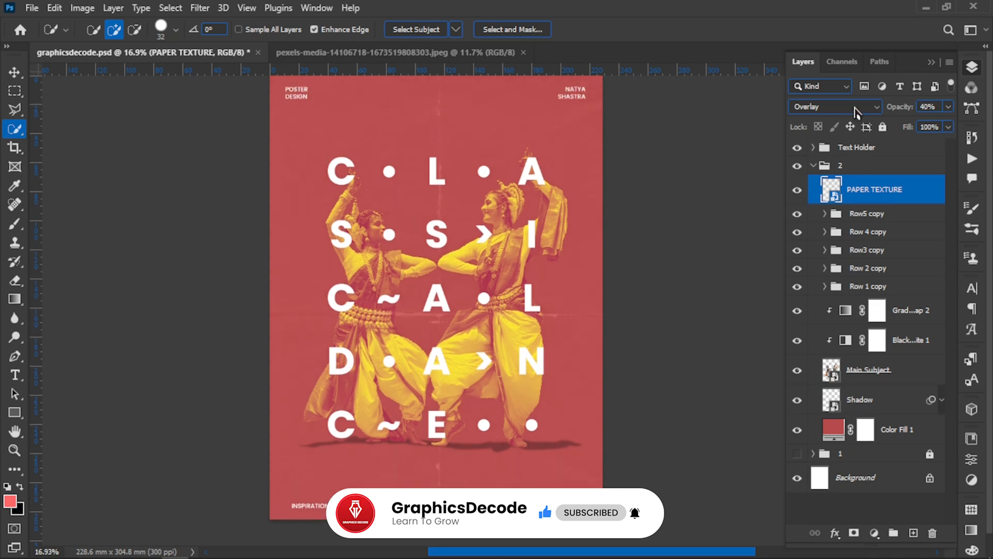
left_click(857, 109)
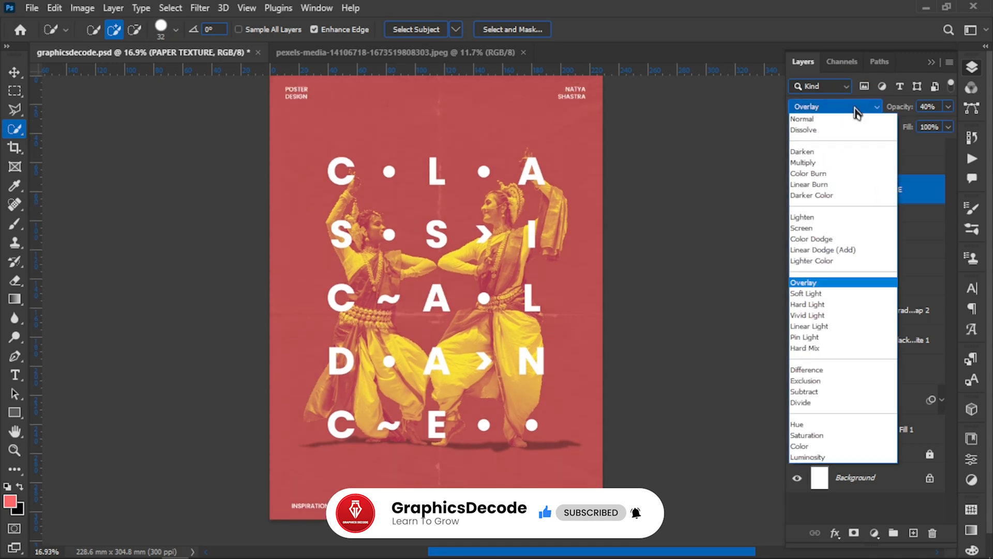
left_click(817, 283)
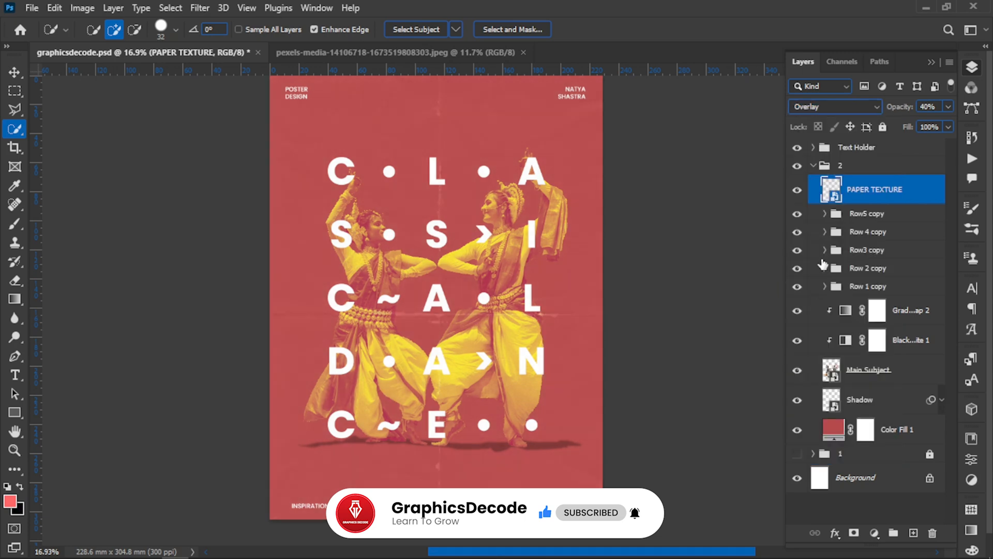
left_click(932, 106)
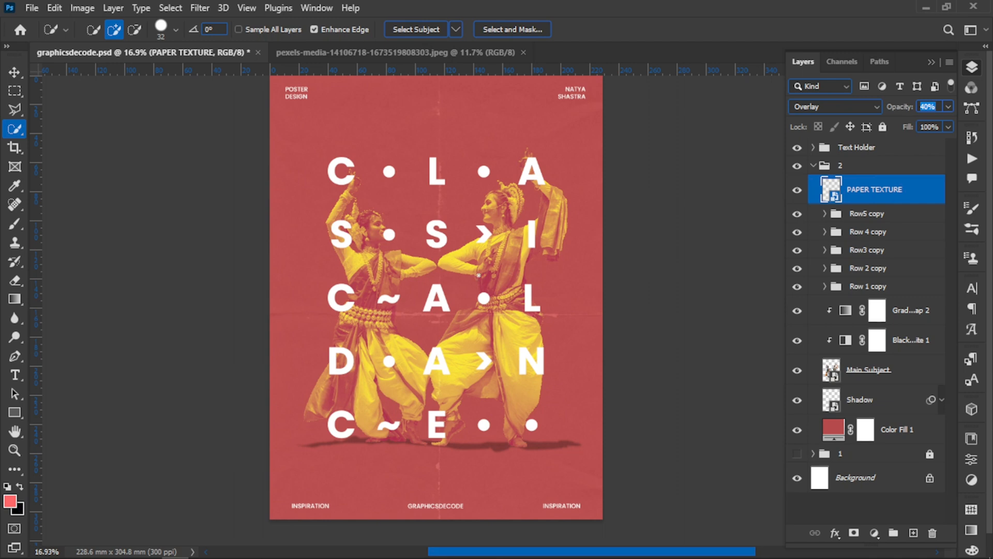
key("ctrl+s")
Group the five row copies and enlarge the letter grid around its centre to nearly the poster's full width.
left_click(877, 291)
left_click(874, 214, "shift")
key("ctrl+shift+g")
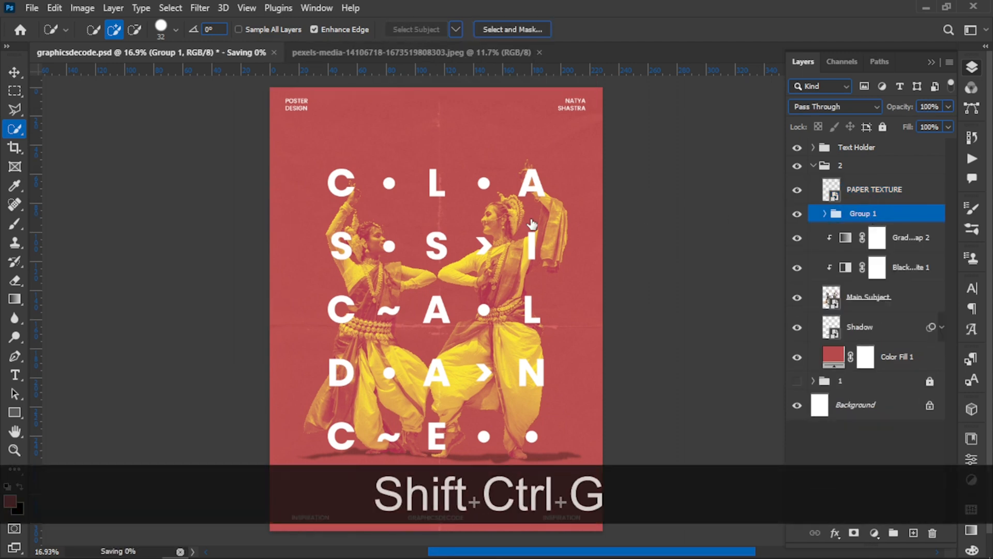
key("ctrl+t")
left_click_drag(561, 309, 595, 316)
key("Return")
key("w")
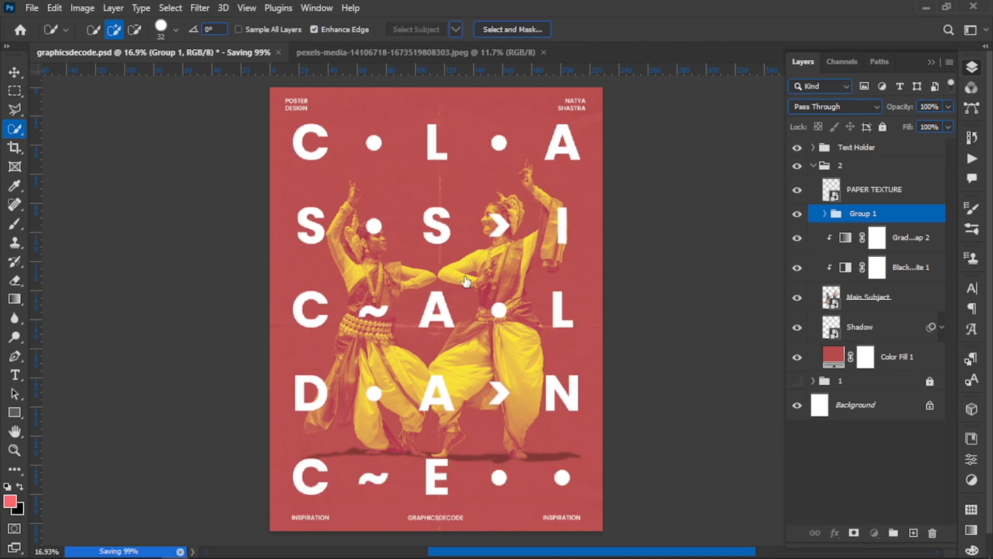